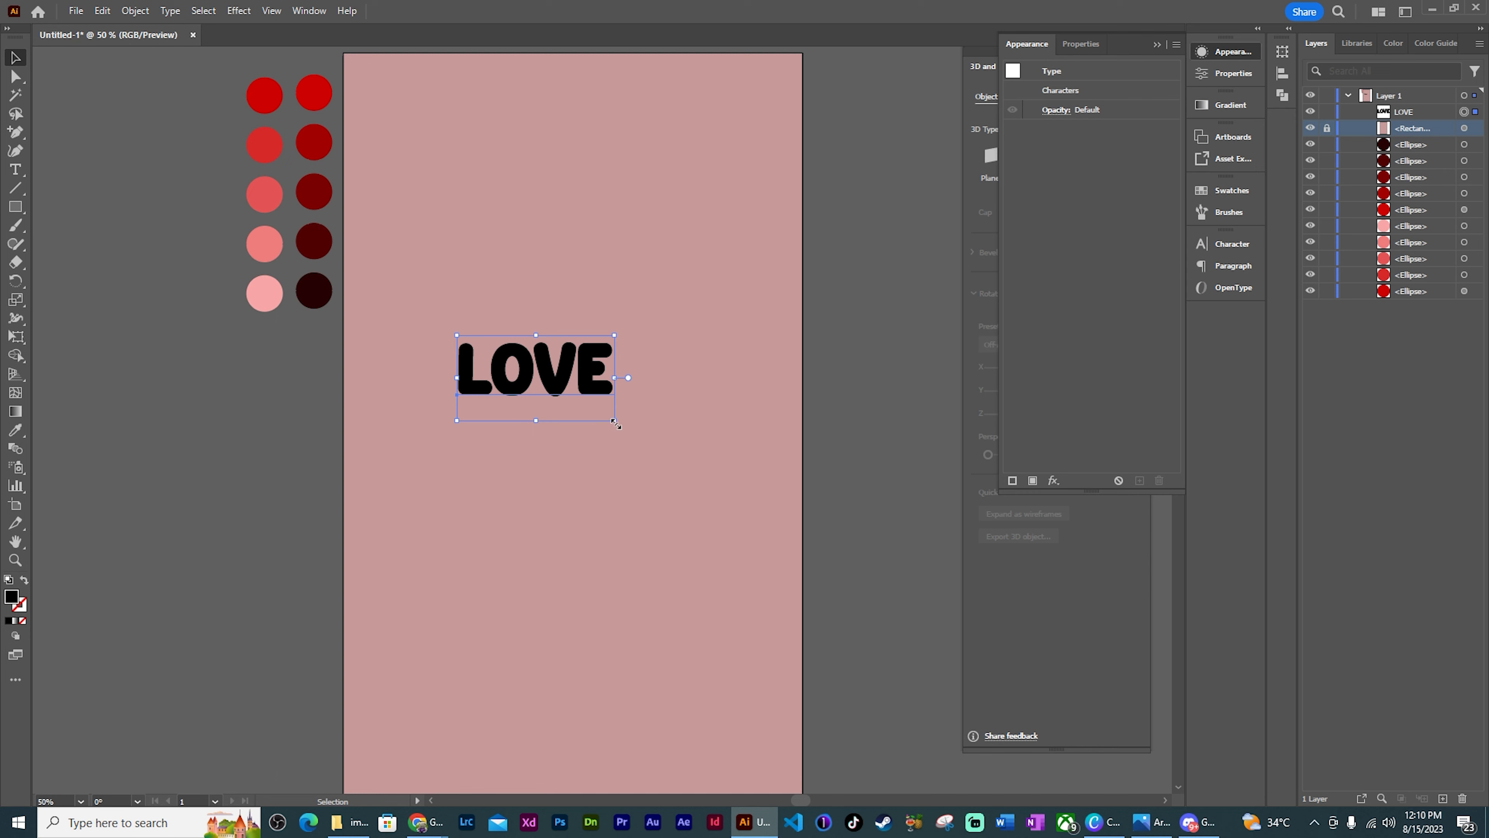
# Enlarge the LOVE text to about 705 px wide and remove its fill colour
pyautogui.moveTo(685, 456); pyautogui.dragTo(659, 384)
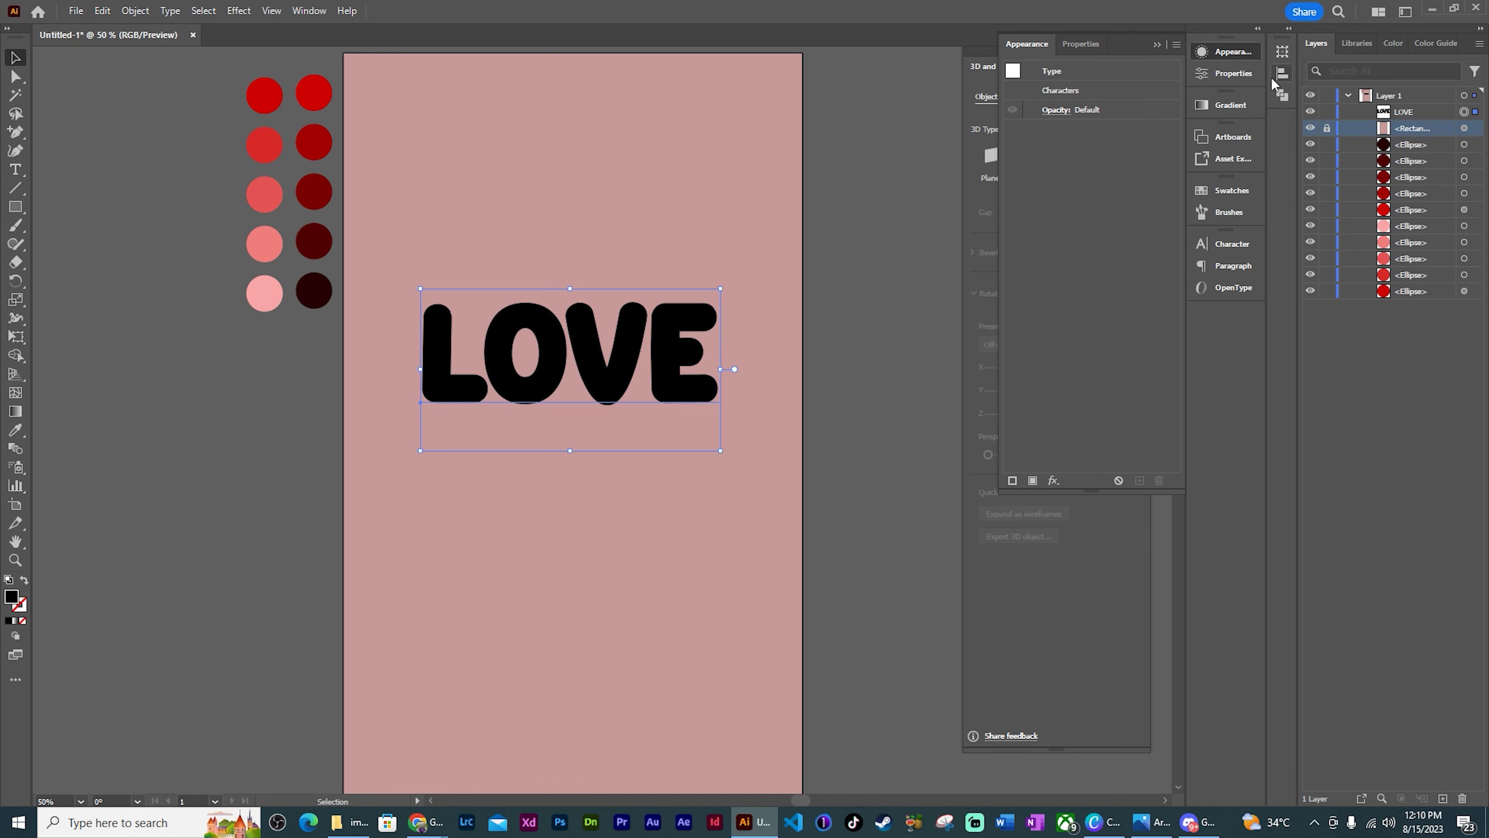
pyautogui.click(1231, 73)
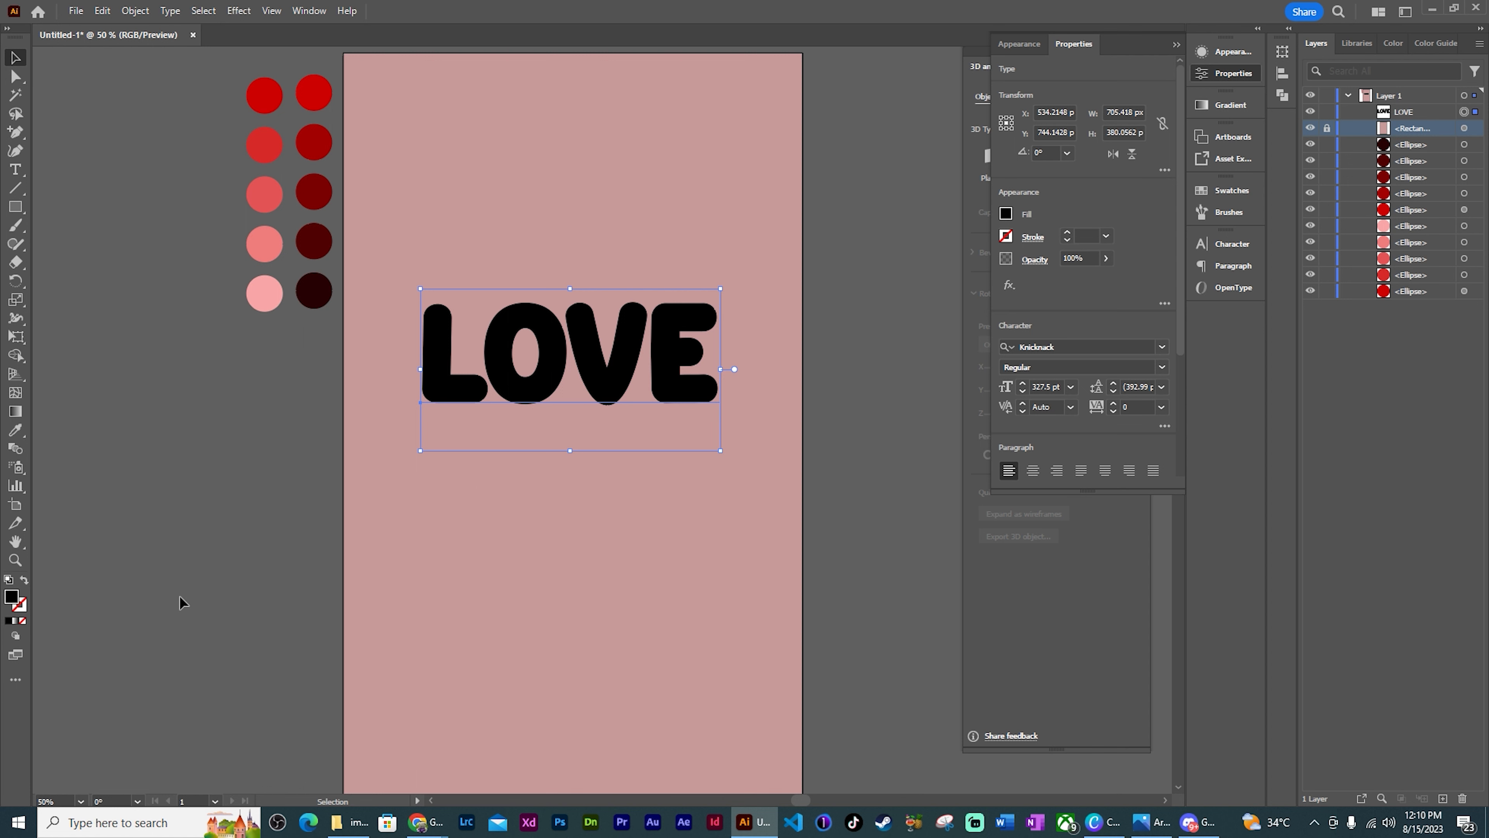
pyautogui.click(22, 620)
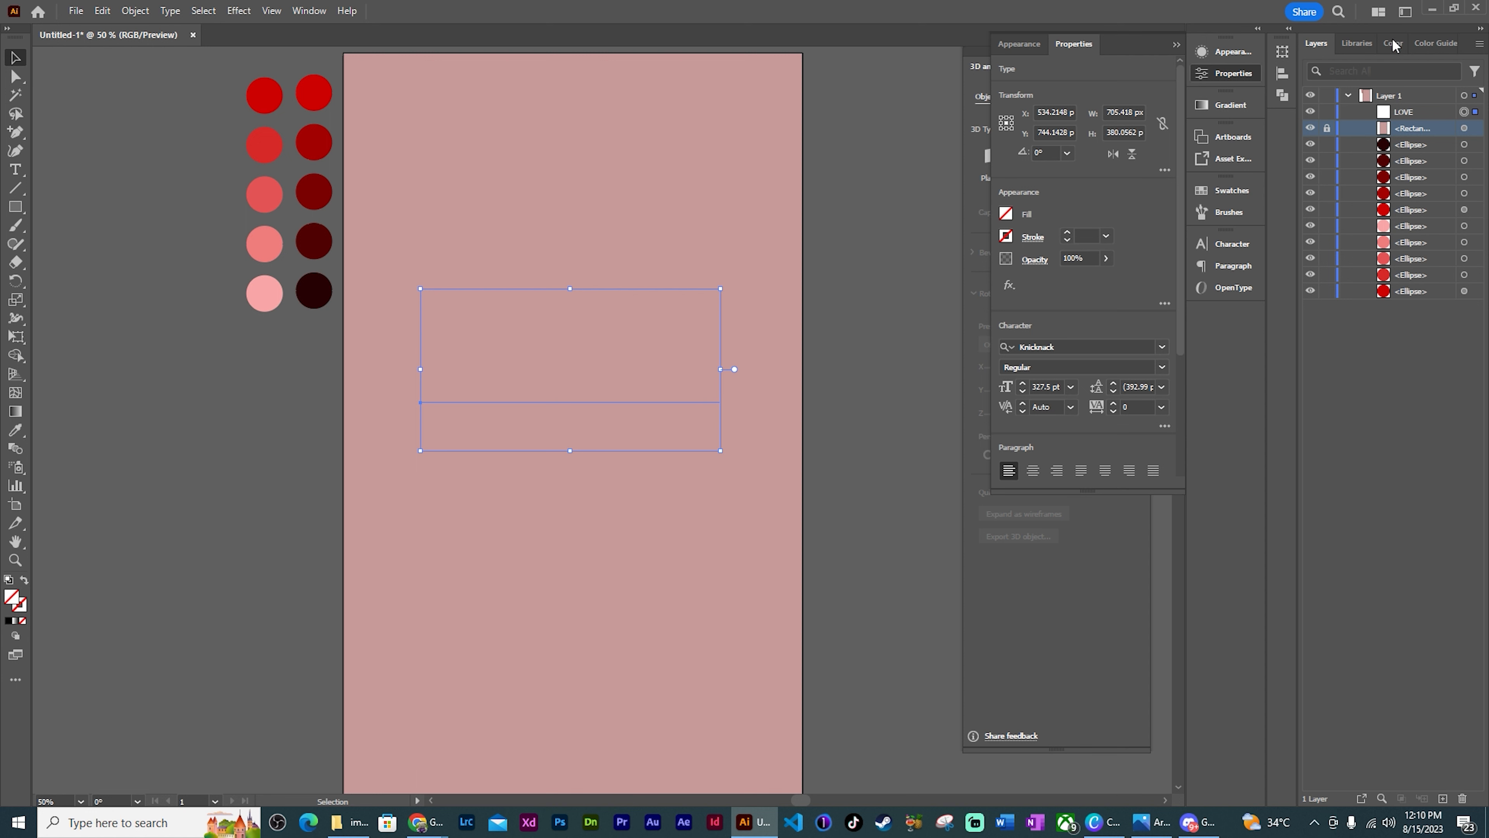
# Add a new fill to the LOVE text's appearance and make it a linear gradient at 90°
pyautogui.click(1227, 54)
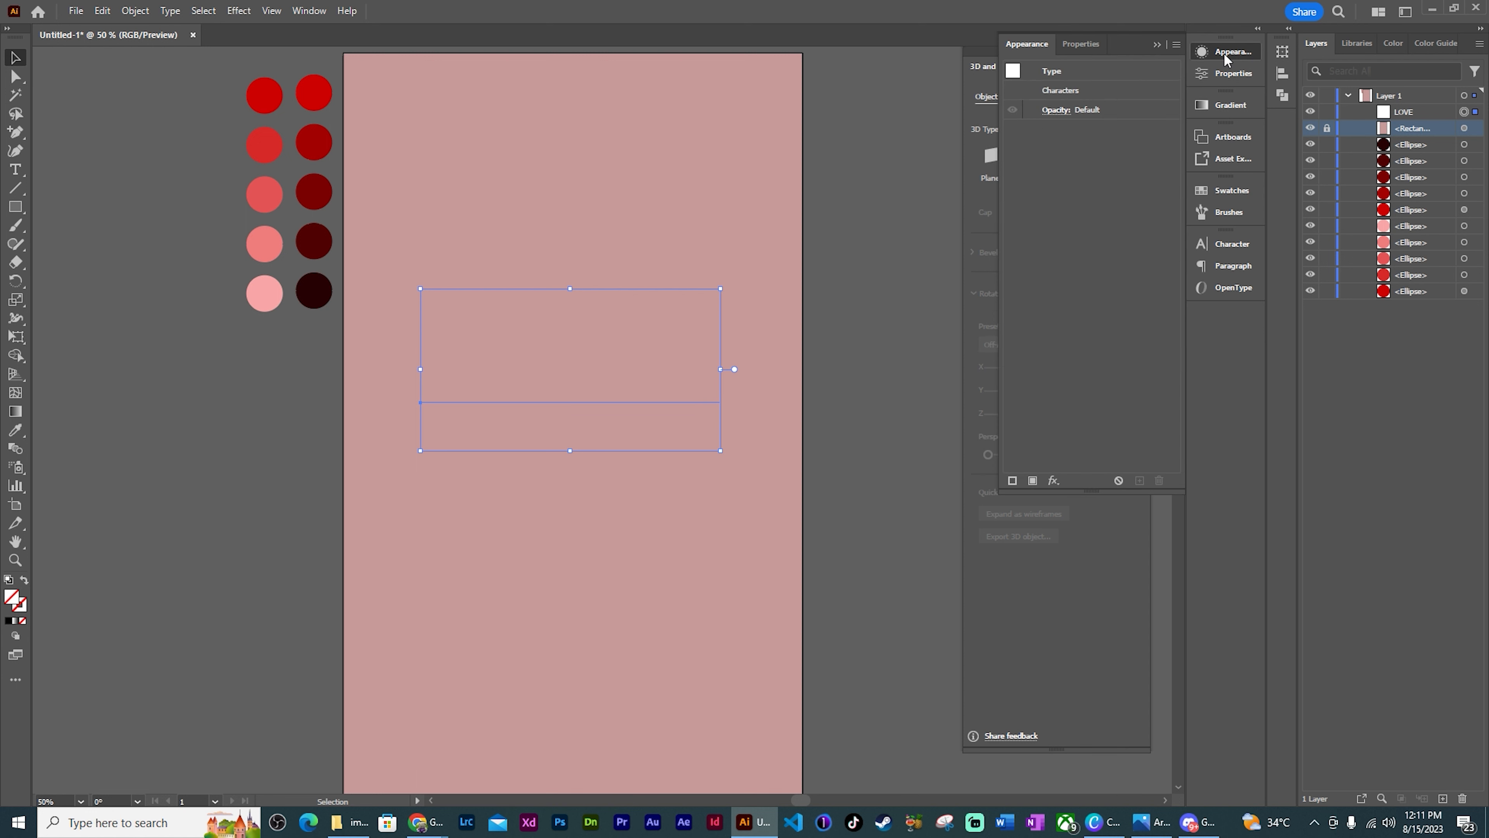
pyautogui.click(1032, 481)
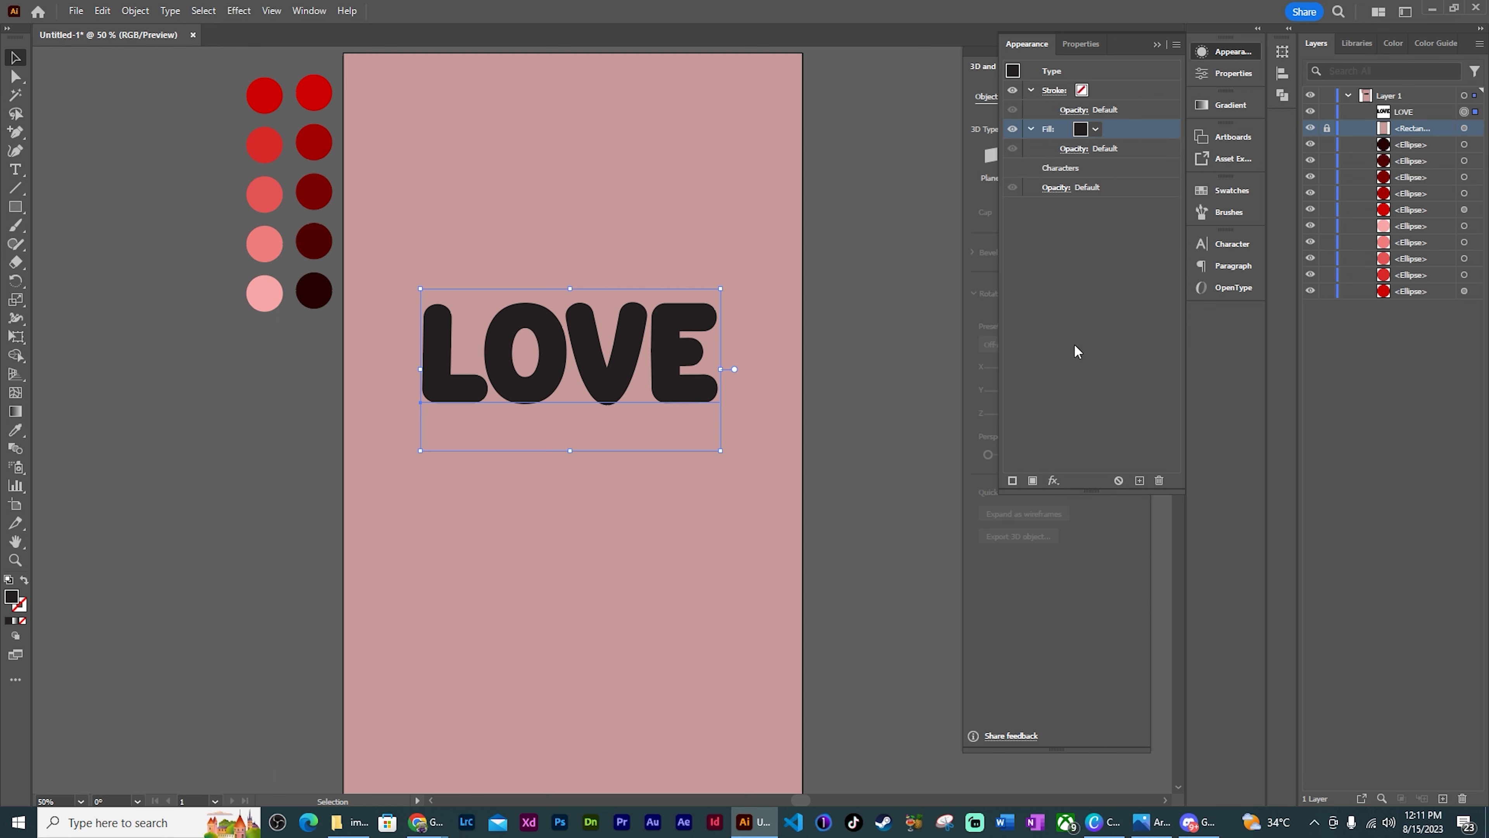
pyautogui.click(1234, 107)
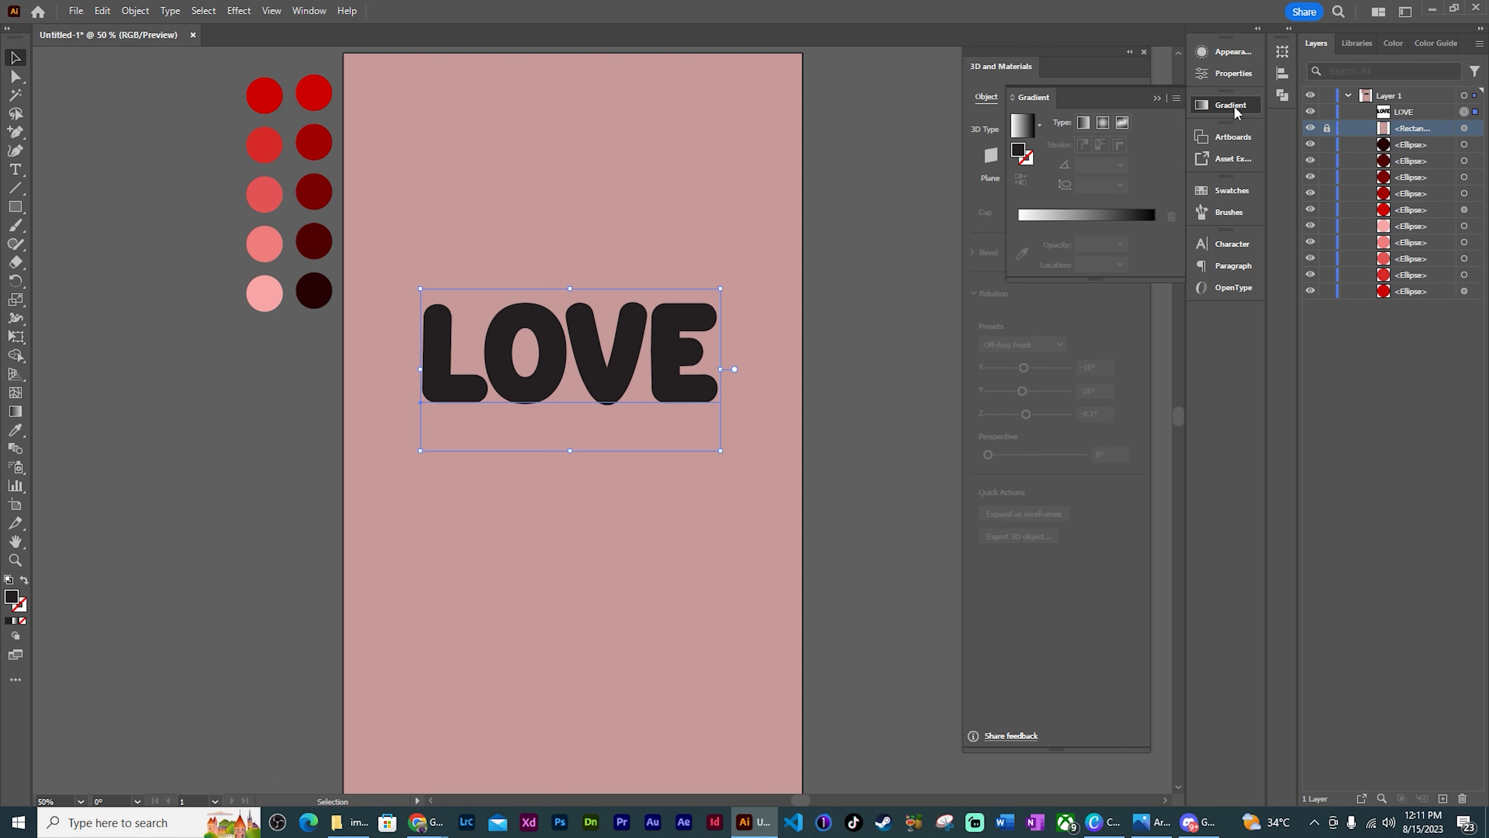
pyautogui.click(1081, 122)
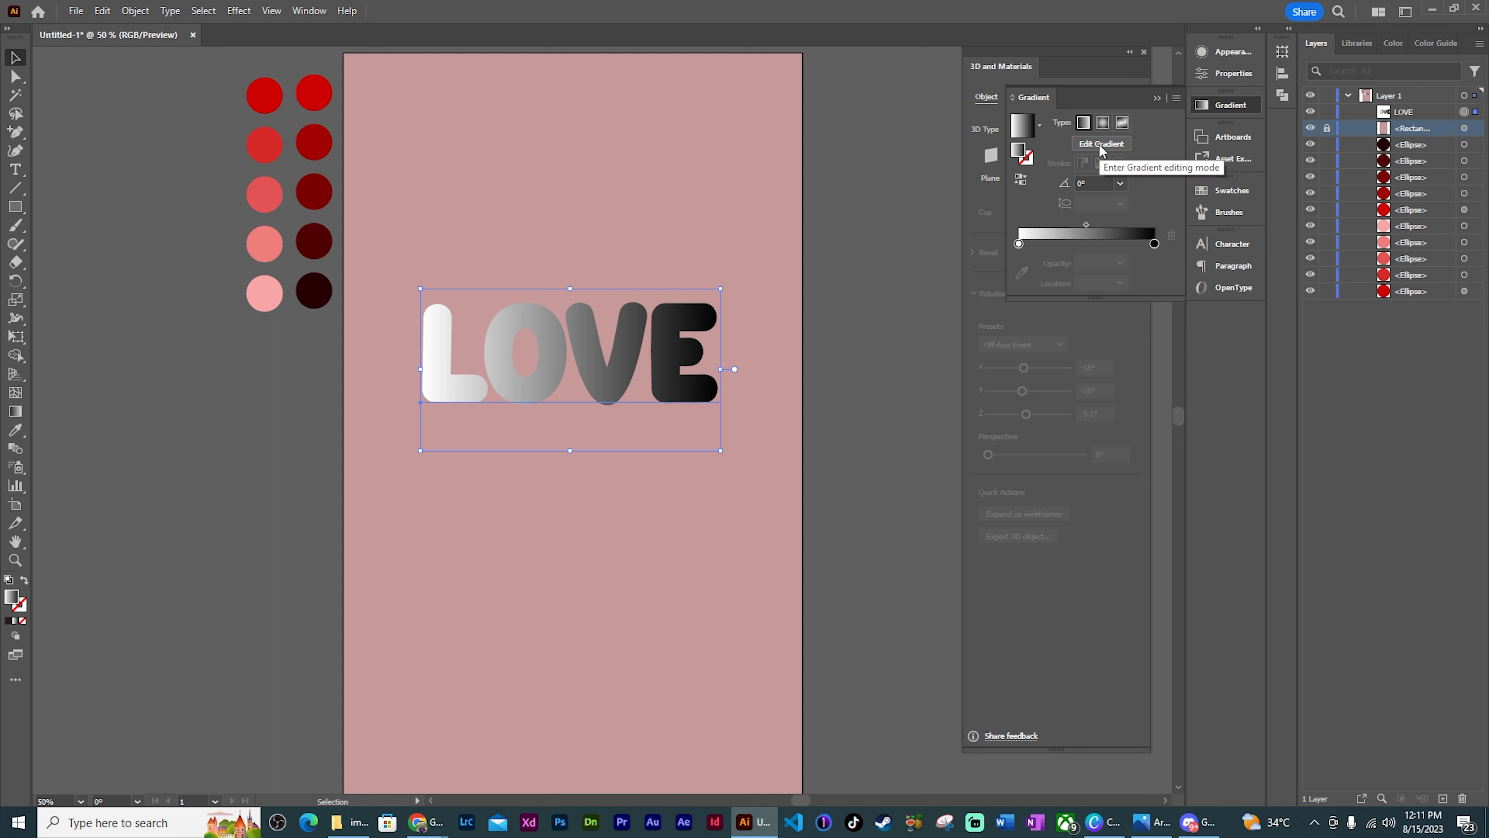
pyautogui.click(1121, 183)
pyautogui.click(1136, 268)
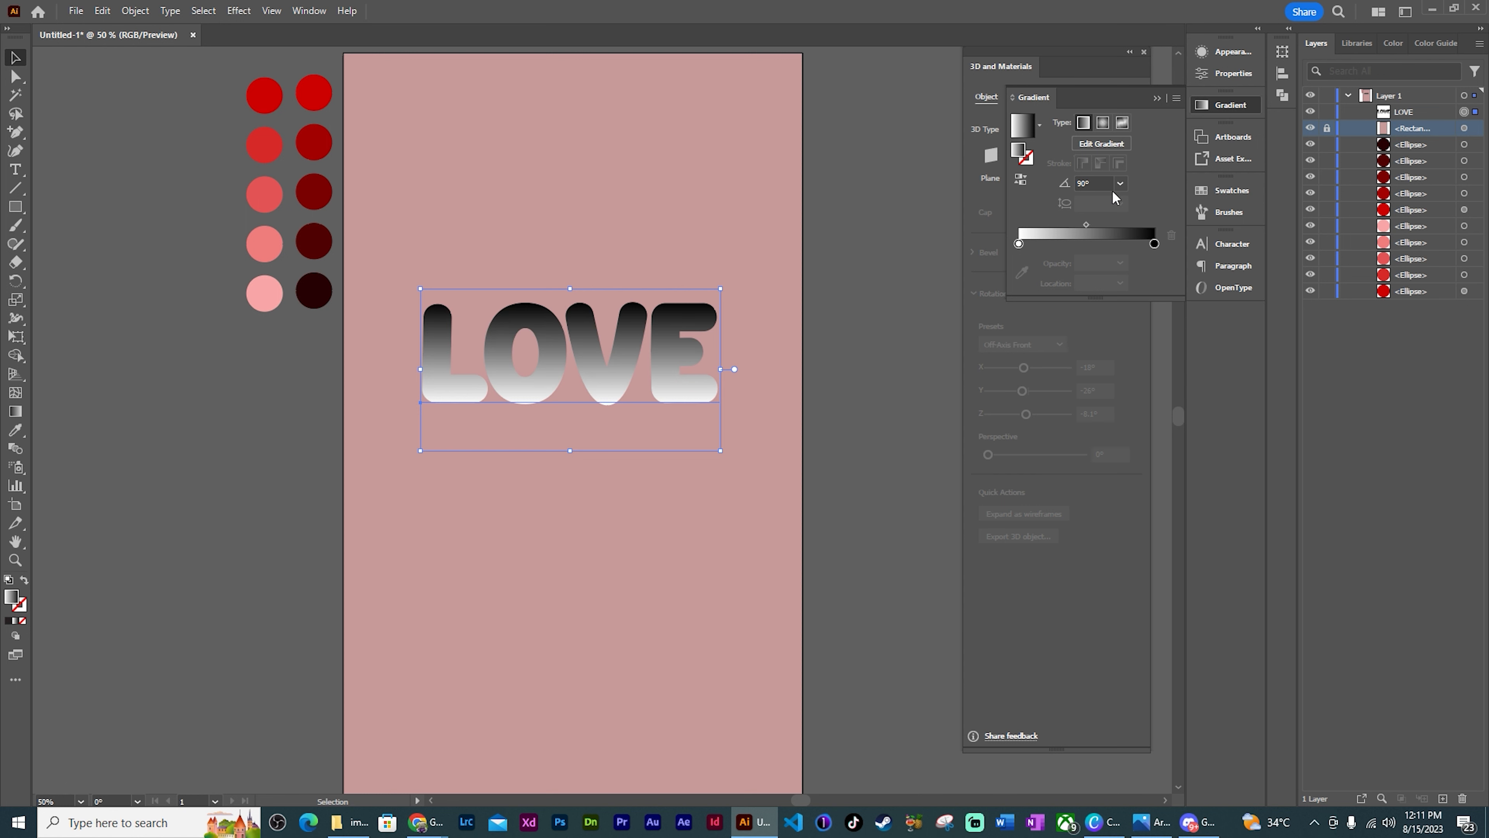
# Sample the gradient's 100% stop from the second dark red circle and its 0% stop from the second bright red circle
pyautogui.click(1101, 144)
pyautogui.click(1154, 224)
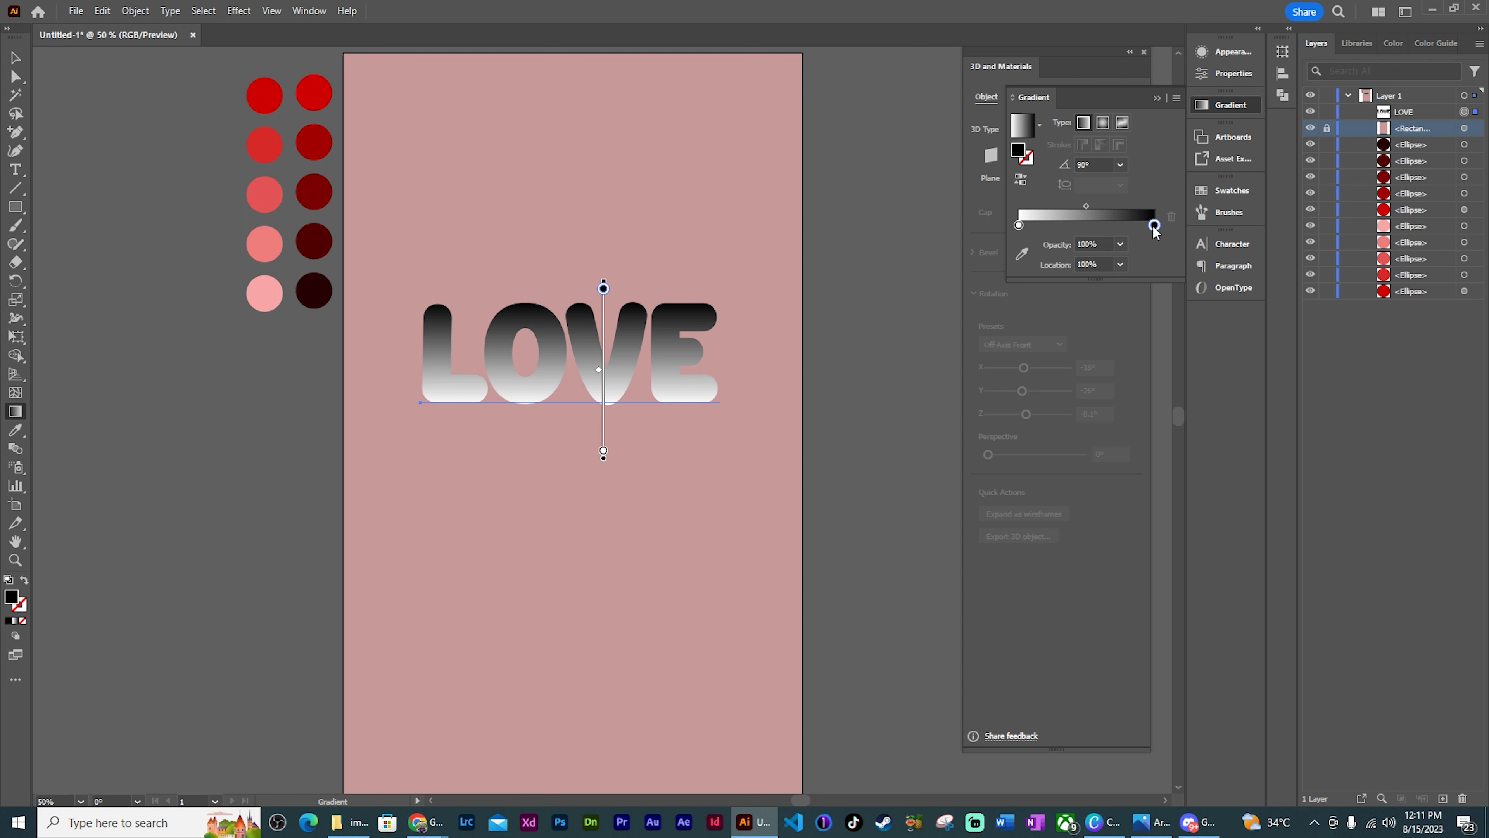
pyautogui.click(1021, 256)
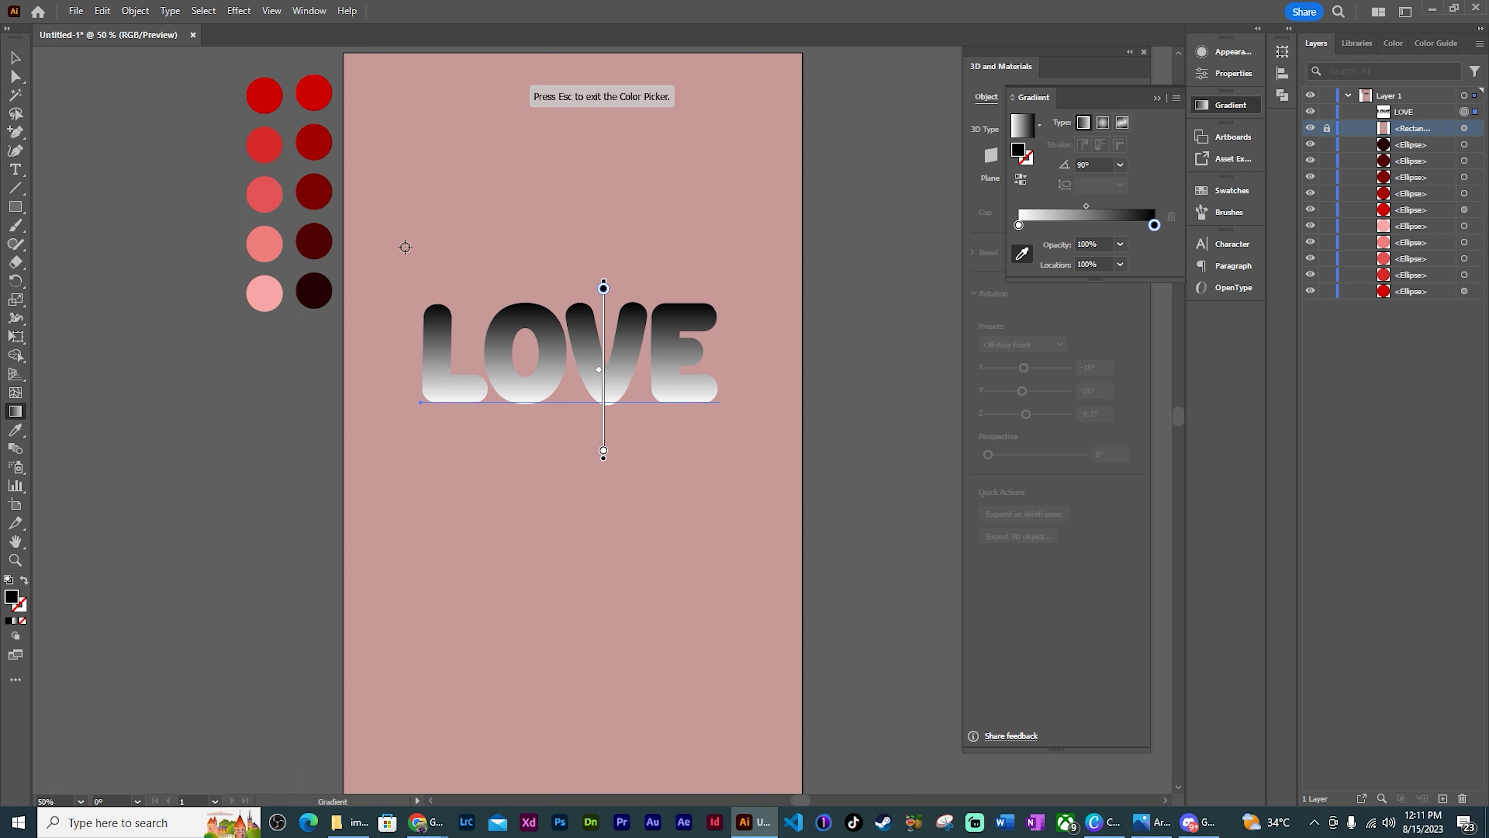
pyautogui.click(322, 145)
pyautogui.click(1018, 224)
pyautogui.click(1020, 255)
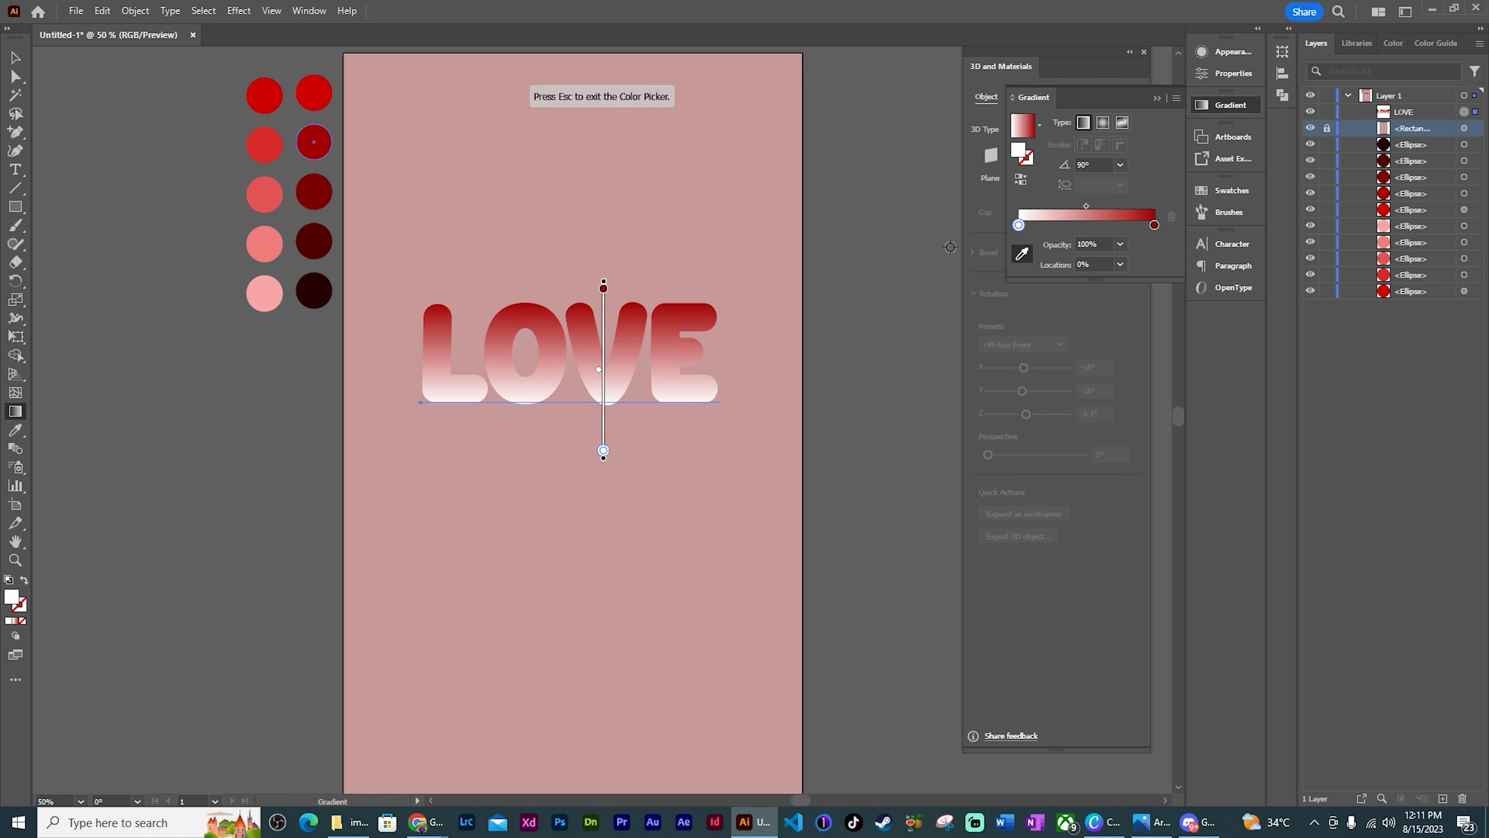
pyautogui.click(266, 140)
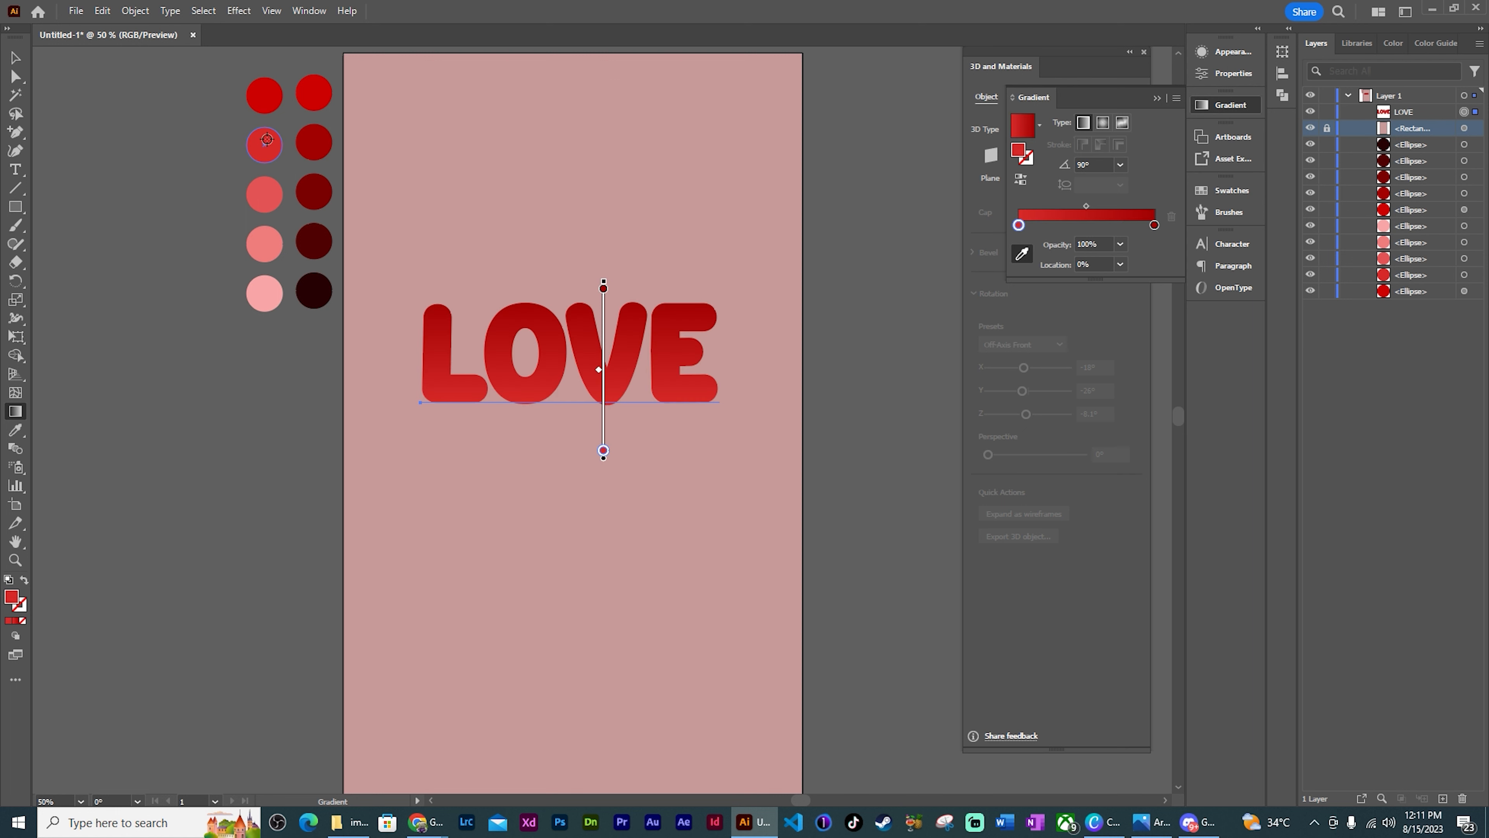
pyautogui.click(15, 57)
pyautogui.click(836, 305)
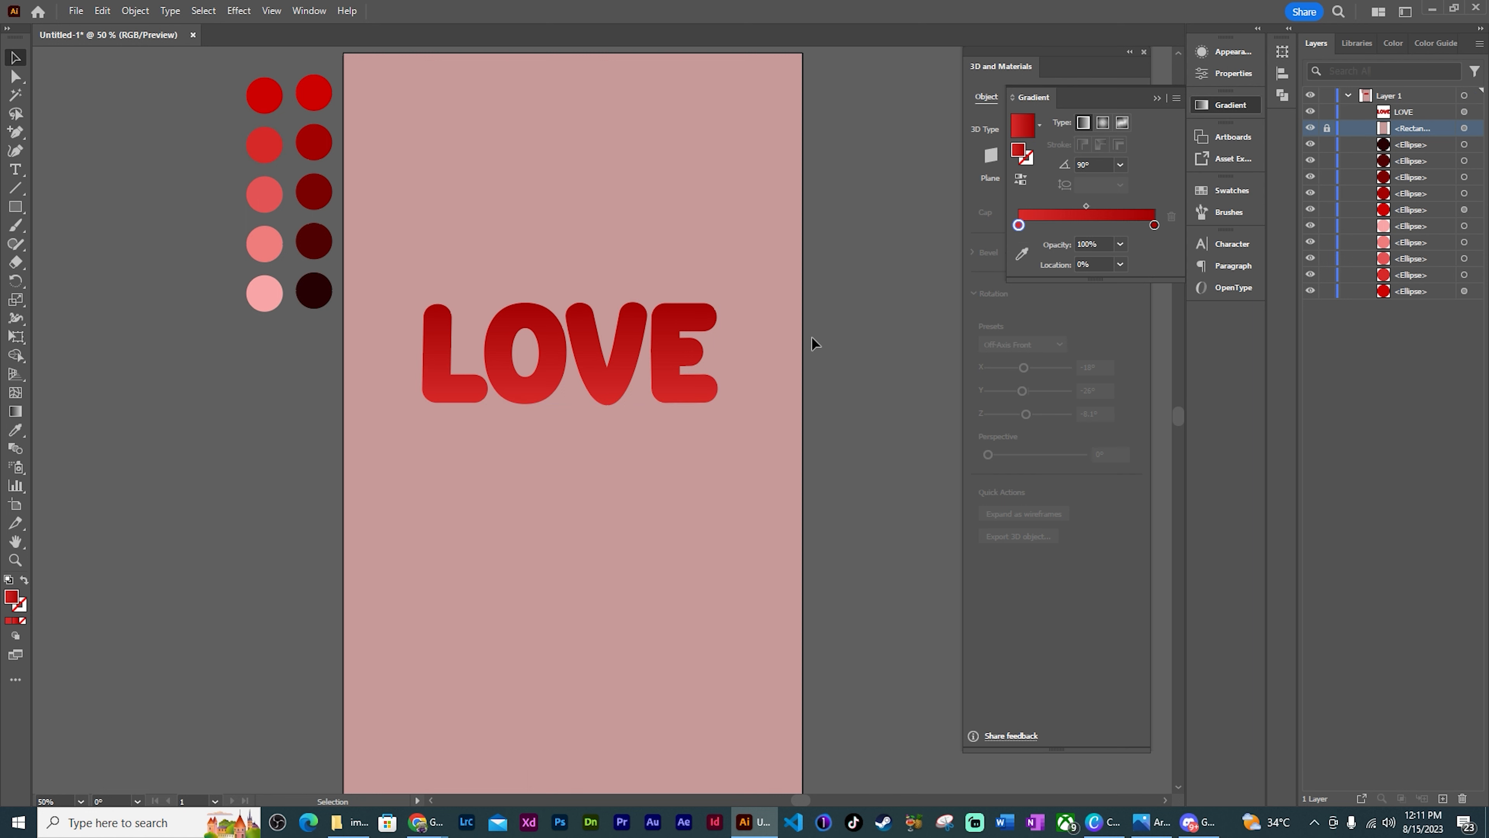
# Duplicate the LOVE text's gradient fill and recolour the lower fill with the light red of the third circle
pyautogui.click(684, 359)
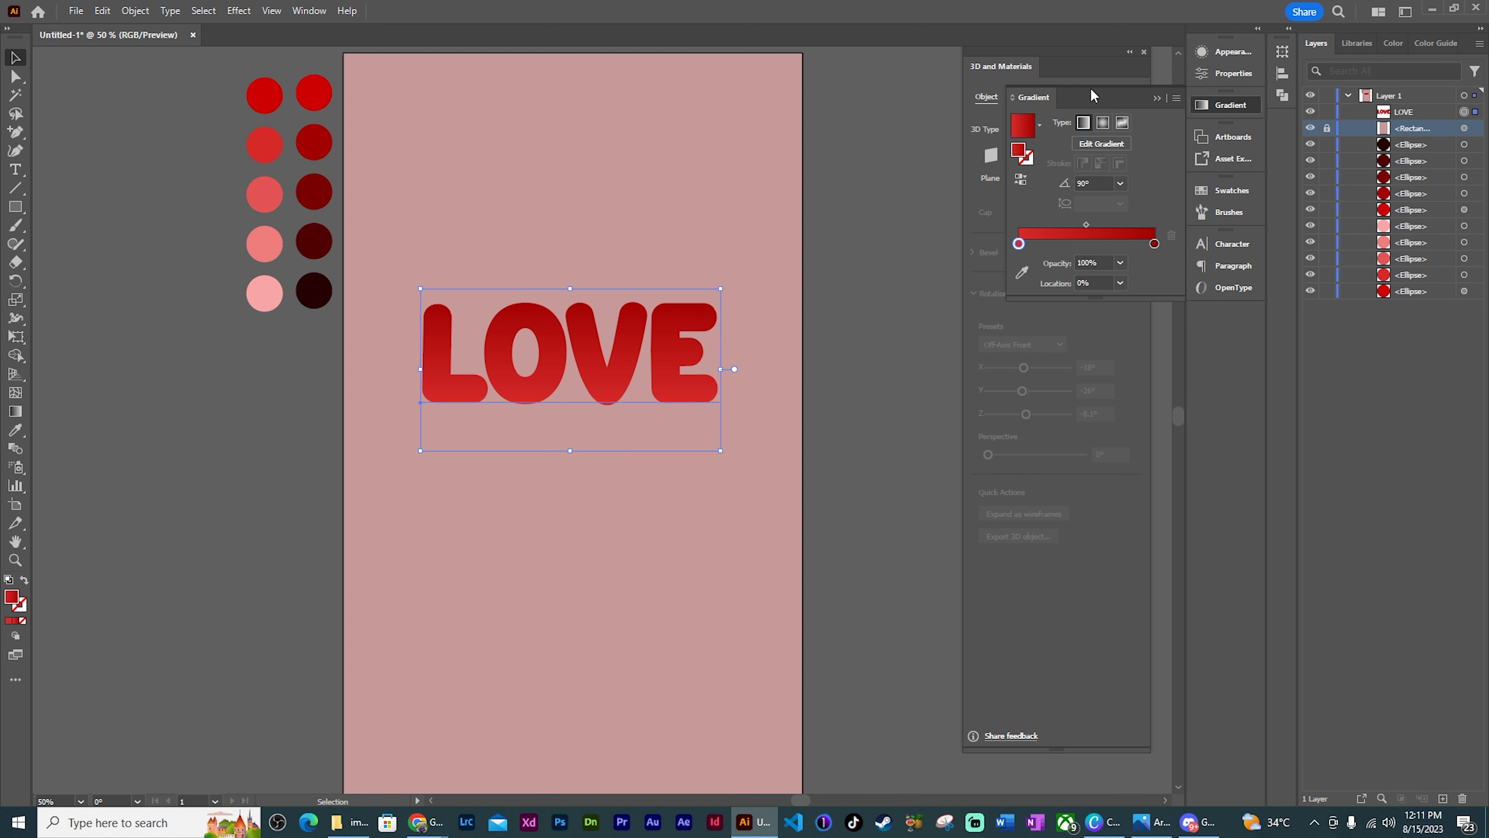
pyautogui.click(1224, 53)
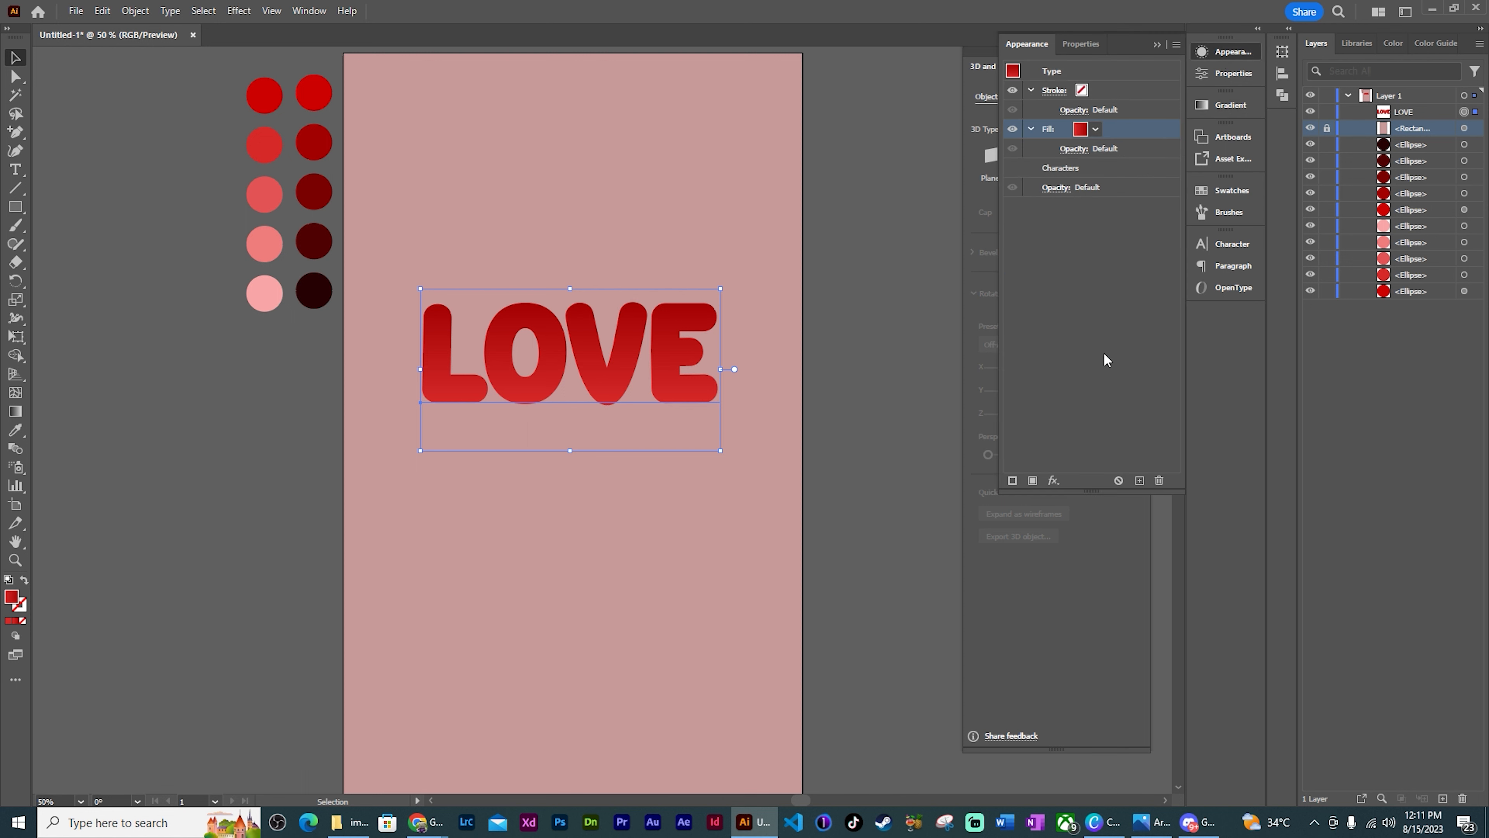
pyautogui.click(1139, 479)
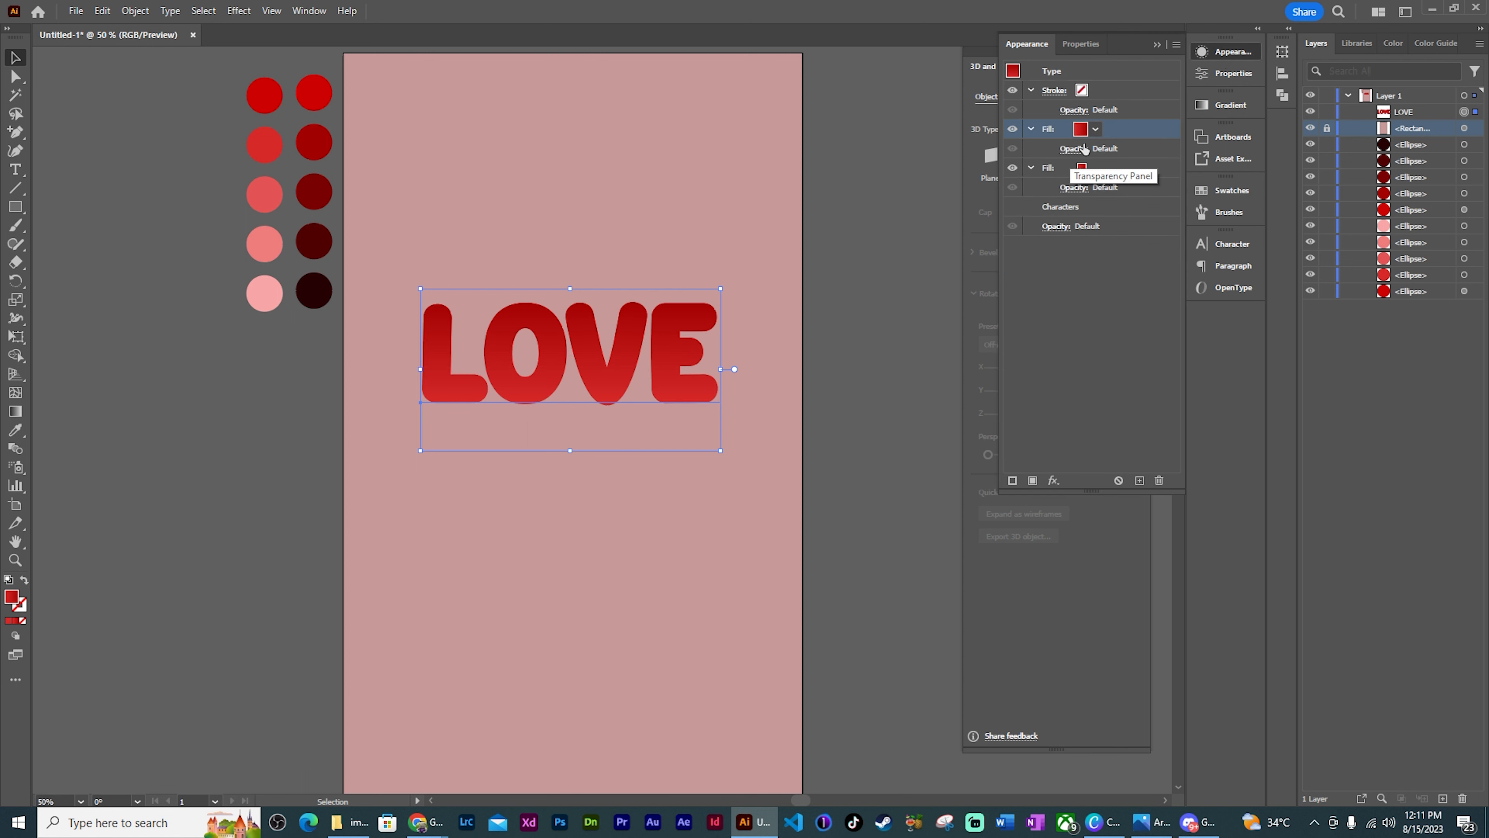
pyautogui.click(1111, 171)
pyautogui.press('i')
pyautogui.click(264, 194)
pyautogui.press('v')
# Apply an Offset Path effect of -5 px to the upper gradient fill
pyautogui.click(1120, 129)
pyautogui.click(1054, 481)
pyautogui.moveTo(997, 236)
pyautogui.click(1062, 235)
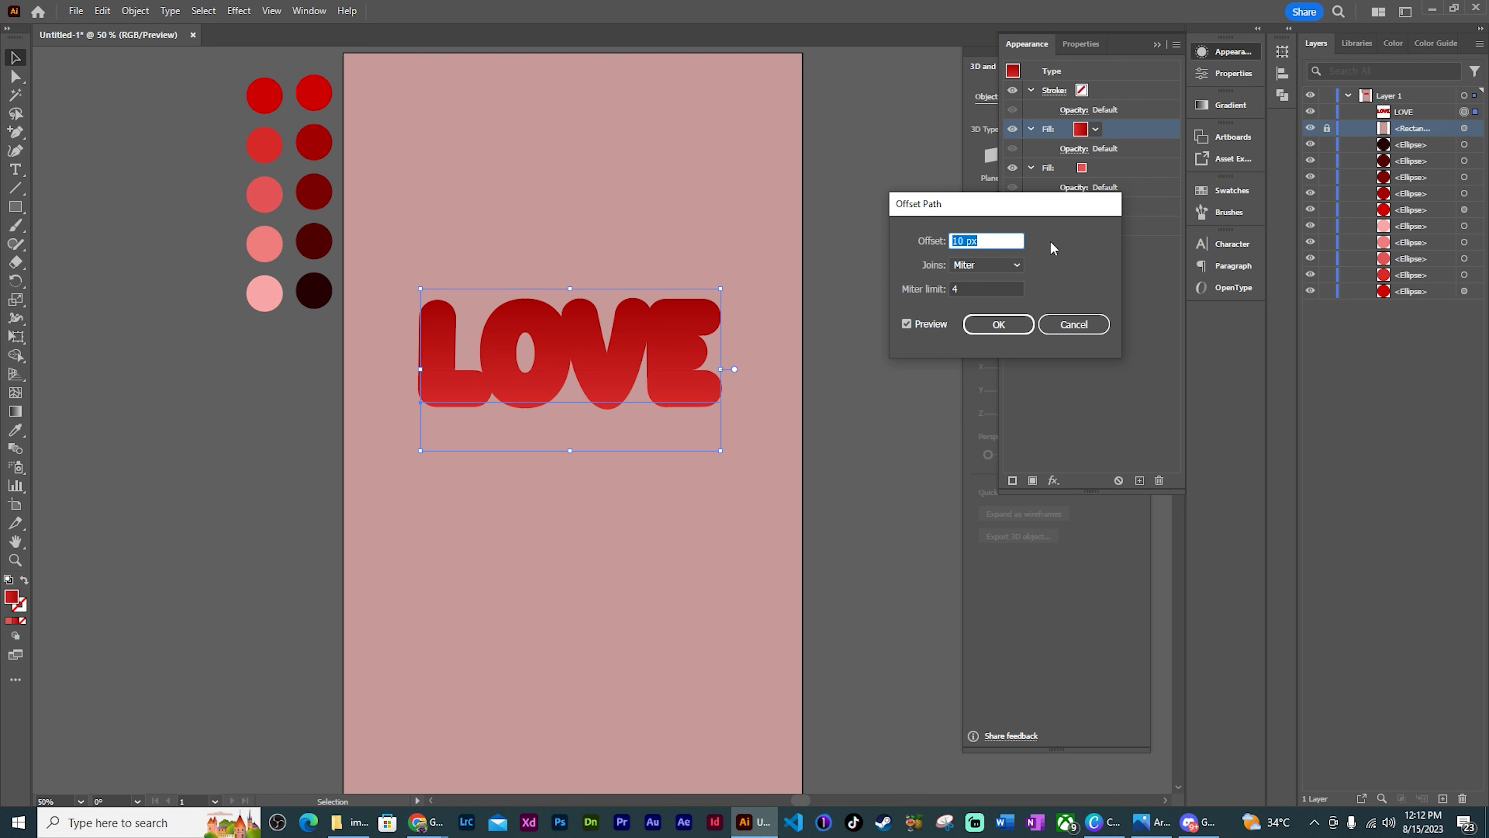
pyautogui.write('-5')
pyautogui.click(996, 322)
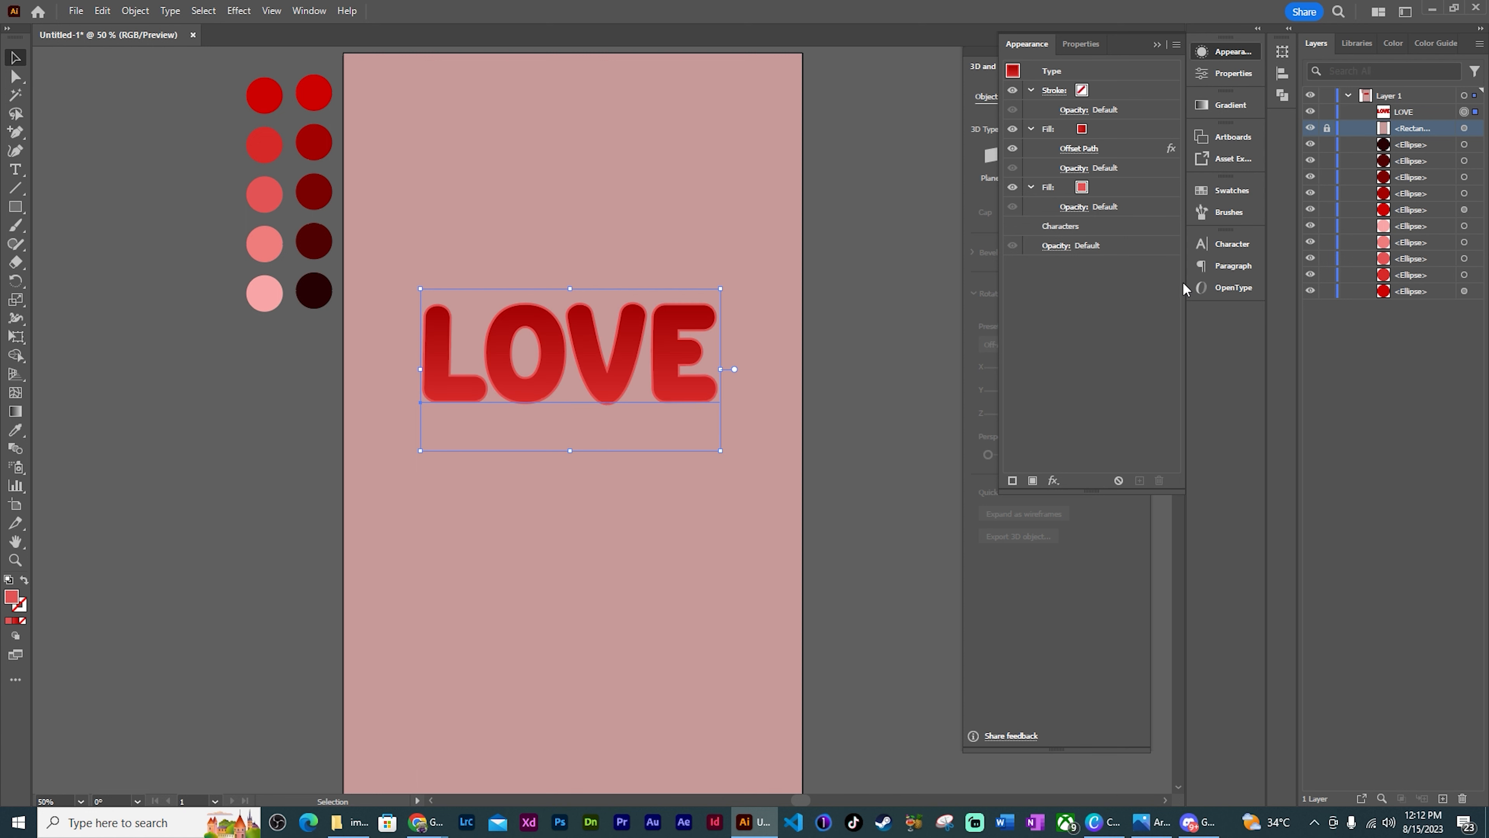
# Add a Transform effect to the upper gradient fill, moving it 8 px horizontally and 8 px vertically
pyautogui.click(1105, 130)
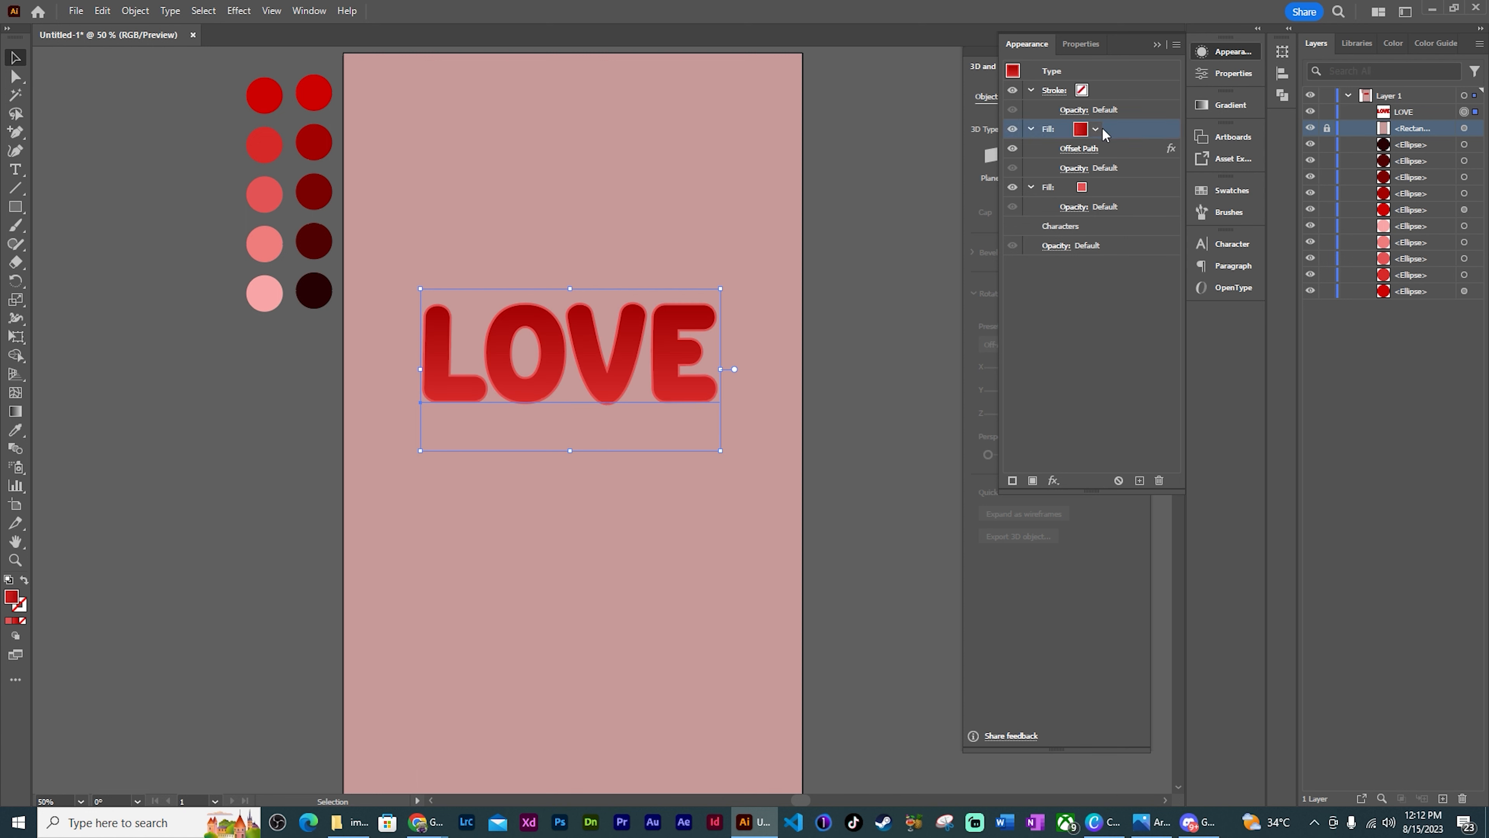
pyautogui.click(1053, 481)
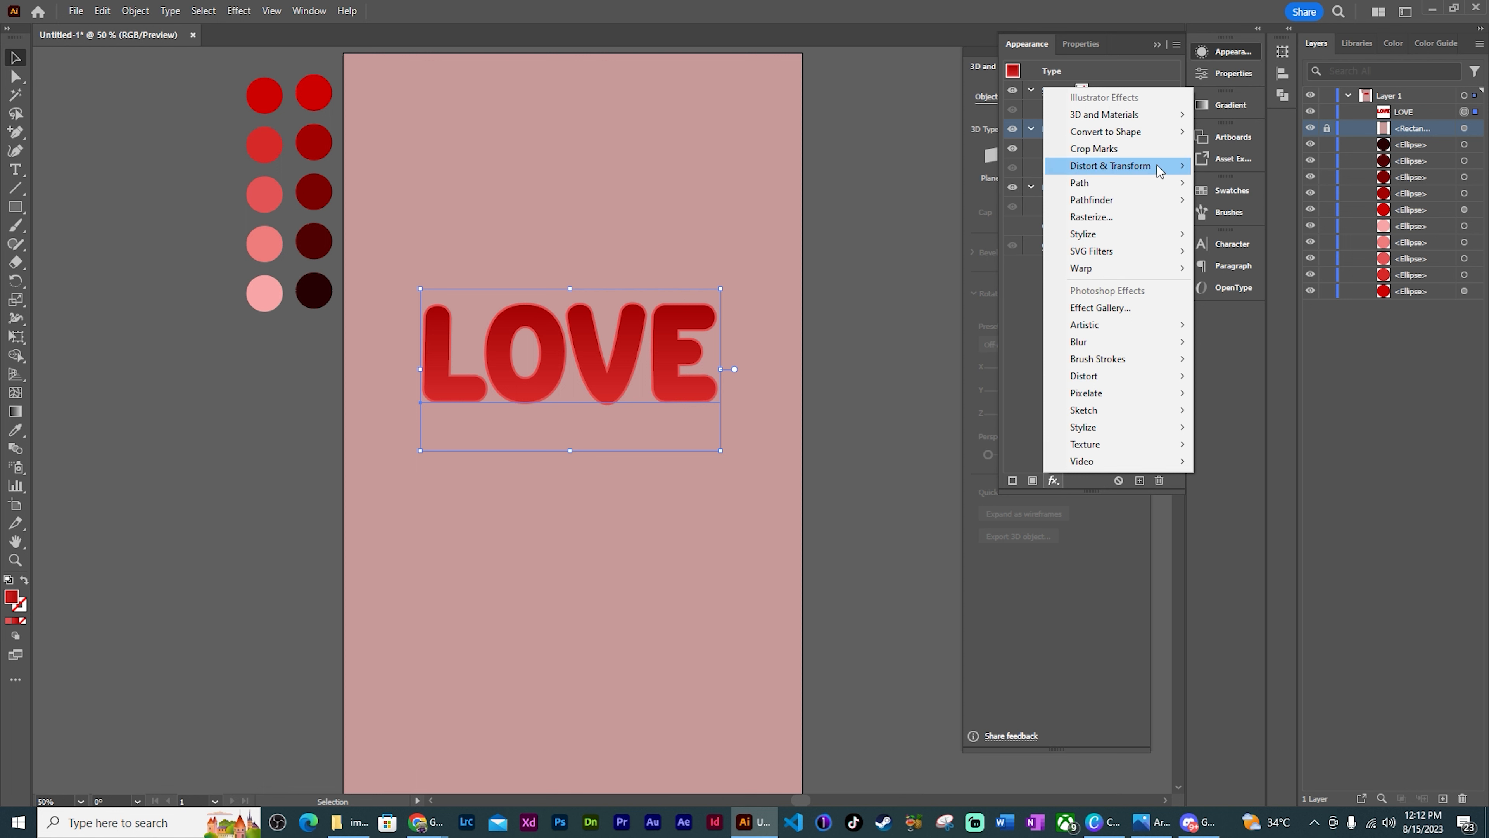
pyautogui.moveTo(1144, 166)
pyautogui.click(1272, 219)
pyautogui.click(1196, 280)
pyautogui.press('Up')
pyautogui.press('Up')
pyautogui.press('Up')
pyautogui.press('Up')
pyautogui.press('Up')
pyautogui.press('Up')
pyautogui.press('Up')
pyautogui.press('Up')
pyautogui.click(1196, 306)
pyautogui.press('Up')
pyautogui.press('Up')
pyautogui.press('Up')
pyautogui.press('Up')
pyautogui.press('Up')
pyautogui.press('Up')
pyautogui.press('Up')
pyautogui.press('Up')
pyautogui.click(1165, 557)
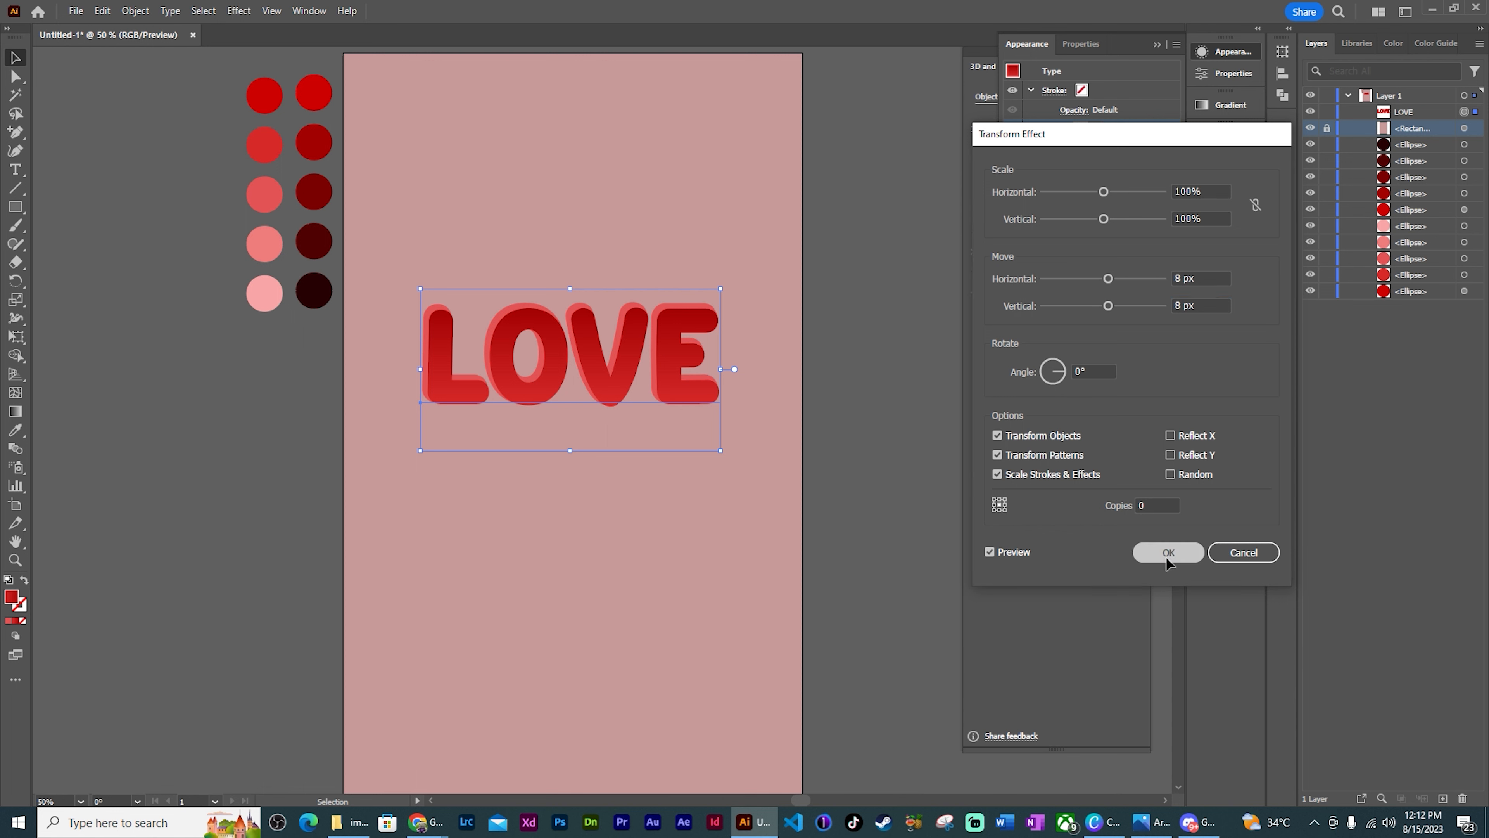
pyautogui.click(778, 421)
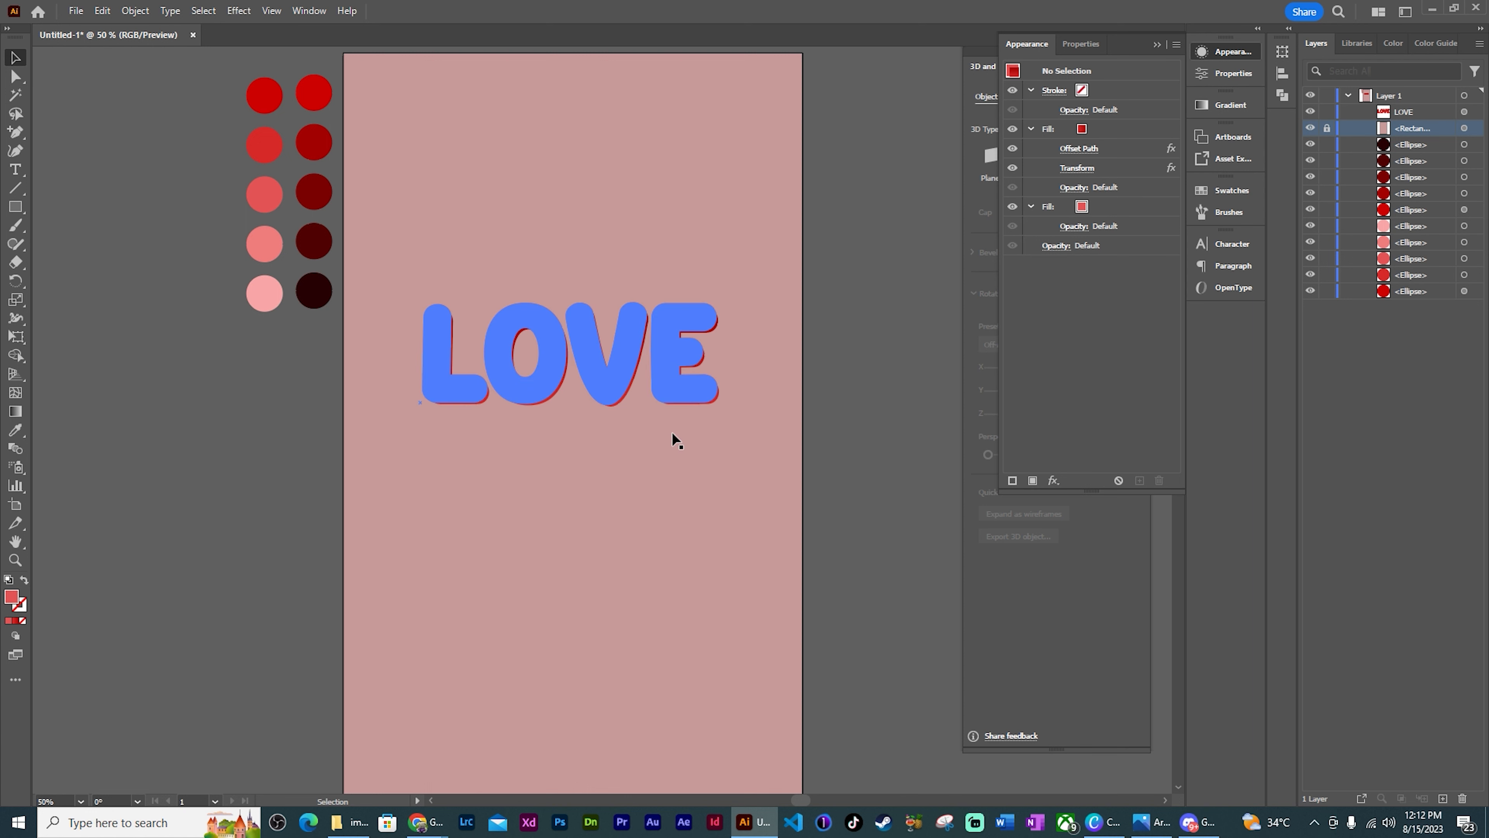
pyautogui.click(1126, 129)
pyautogui.click(1139, 480)
pyautogui.click(1081, 206)
pyautogui.click(1049, 236)
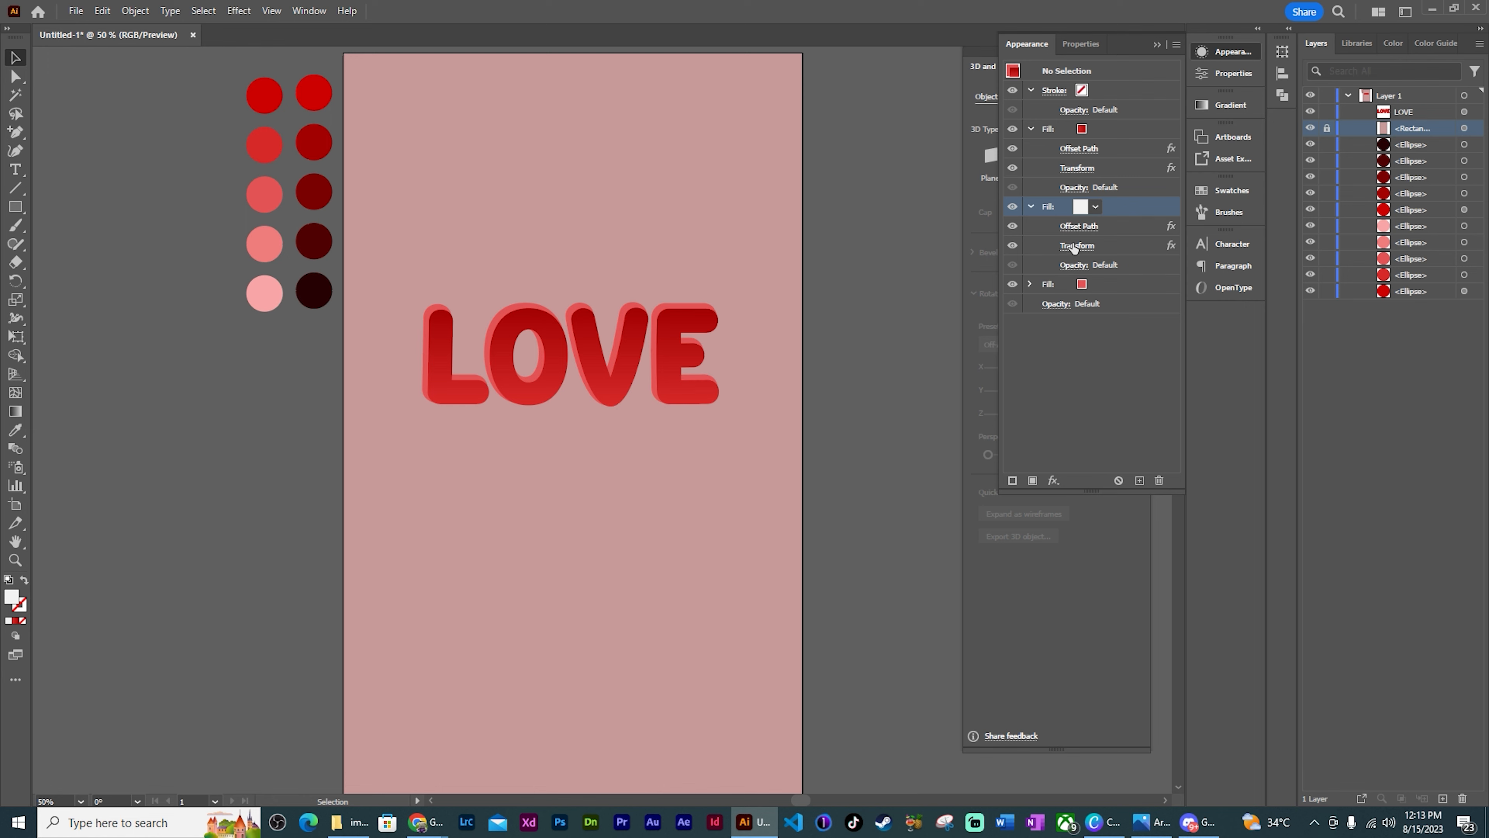
pyautogui.click(1076, 246)
pyautogui.moveTo(1113, 280); pyautogui.dragTo(1105, 280)
pyautogui.click(1243, 552)
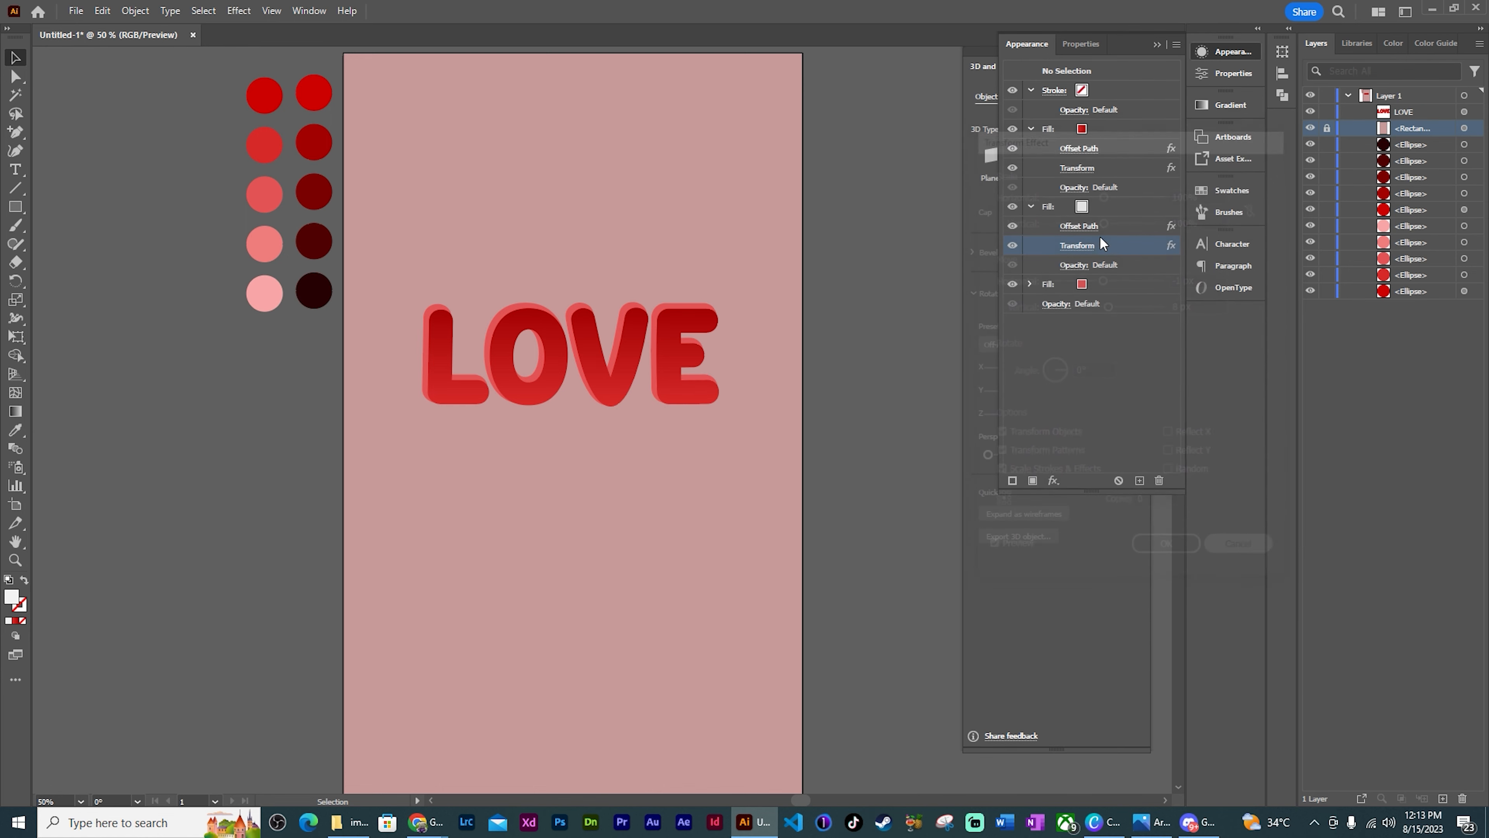
# Duplicate the LOVE text's upper gradient fill and recolour the copy beneath it with the near-white grey swatch
pyautogui.click(648, 369)
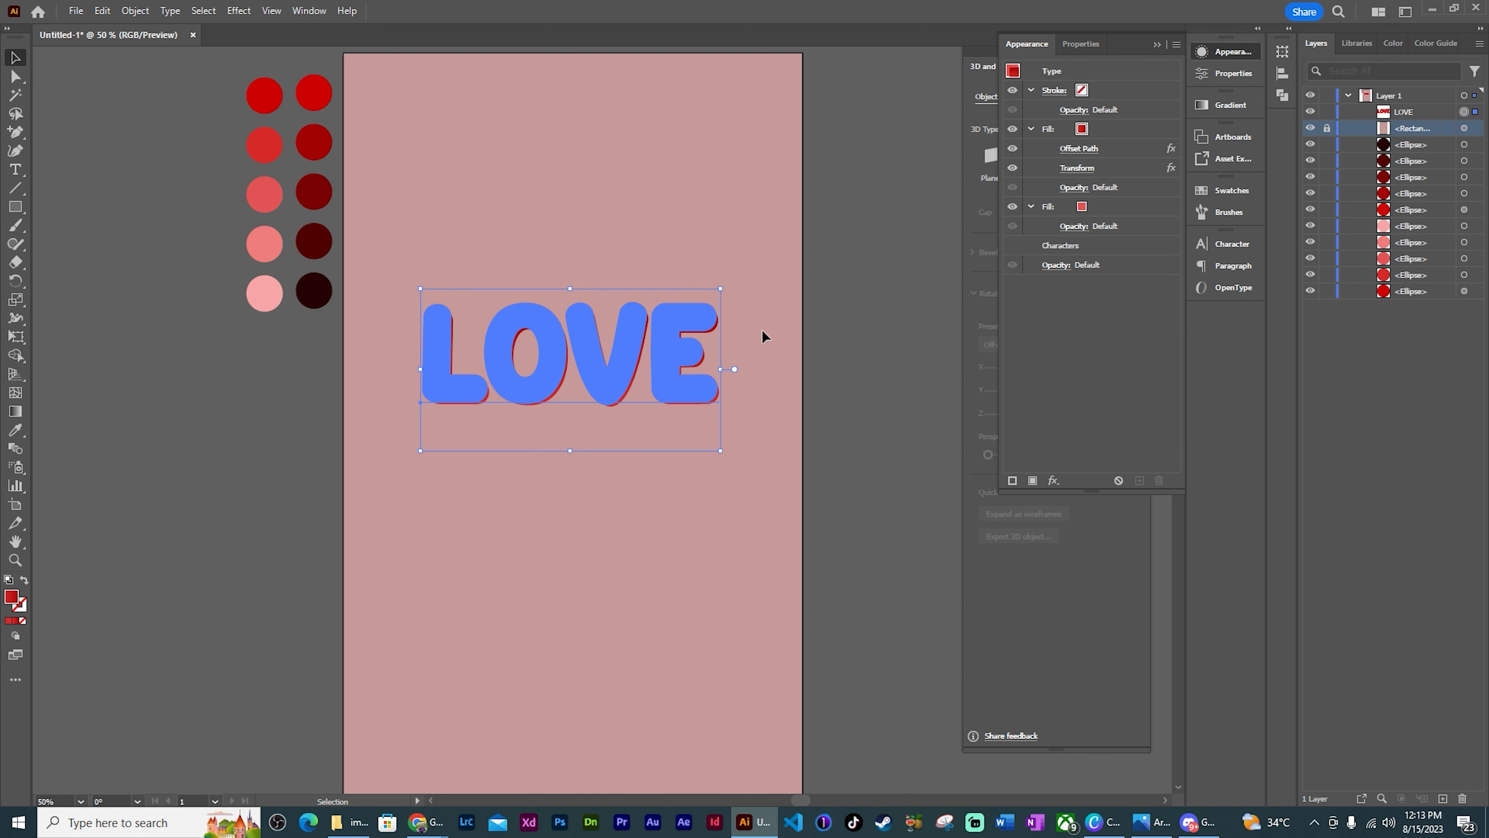
pyautogui.click(1115, 133)
pyautogui.click(1140, 481)
pyautogui.click(1082, 207)
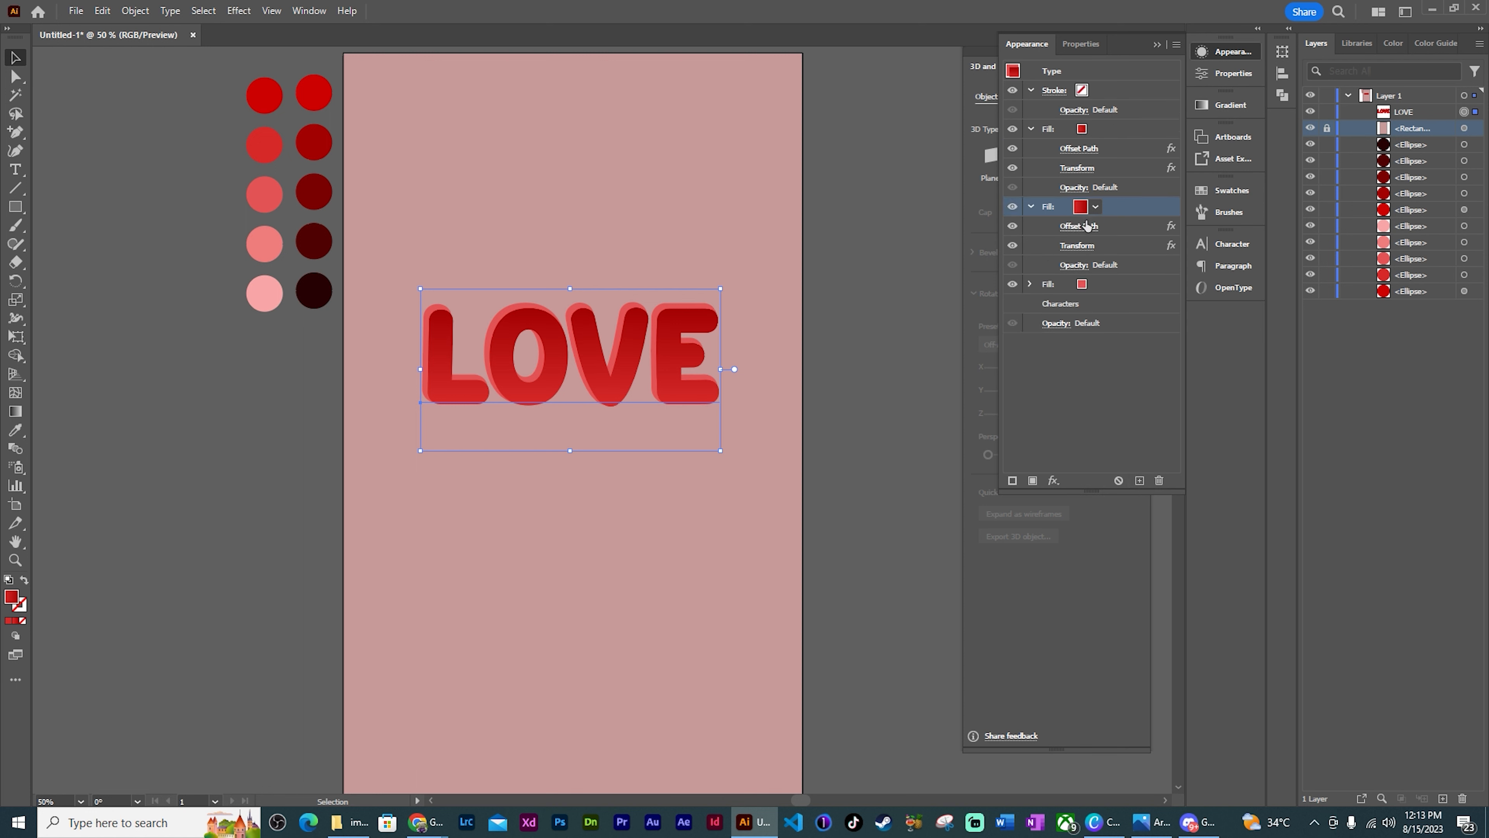
pyautogui.click(1095, 206)
pyautogui.click(1040, 277)
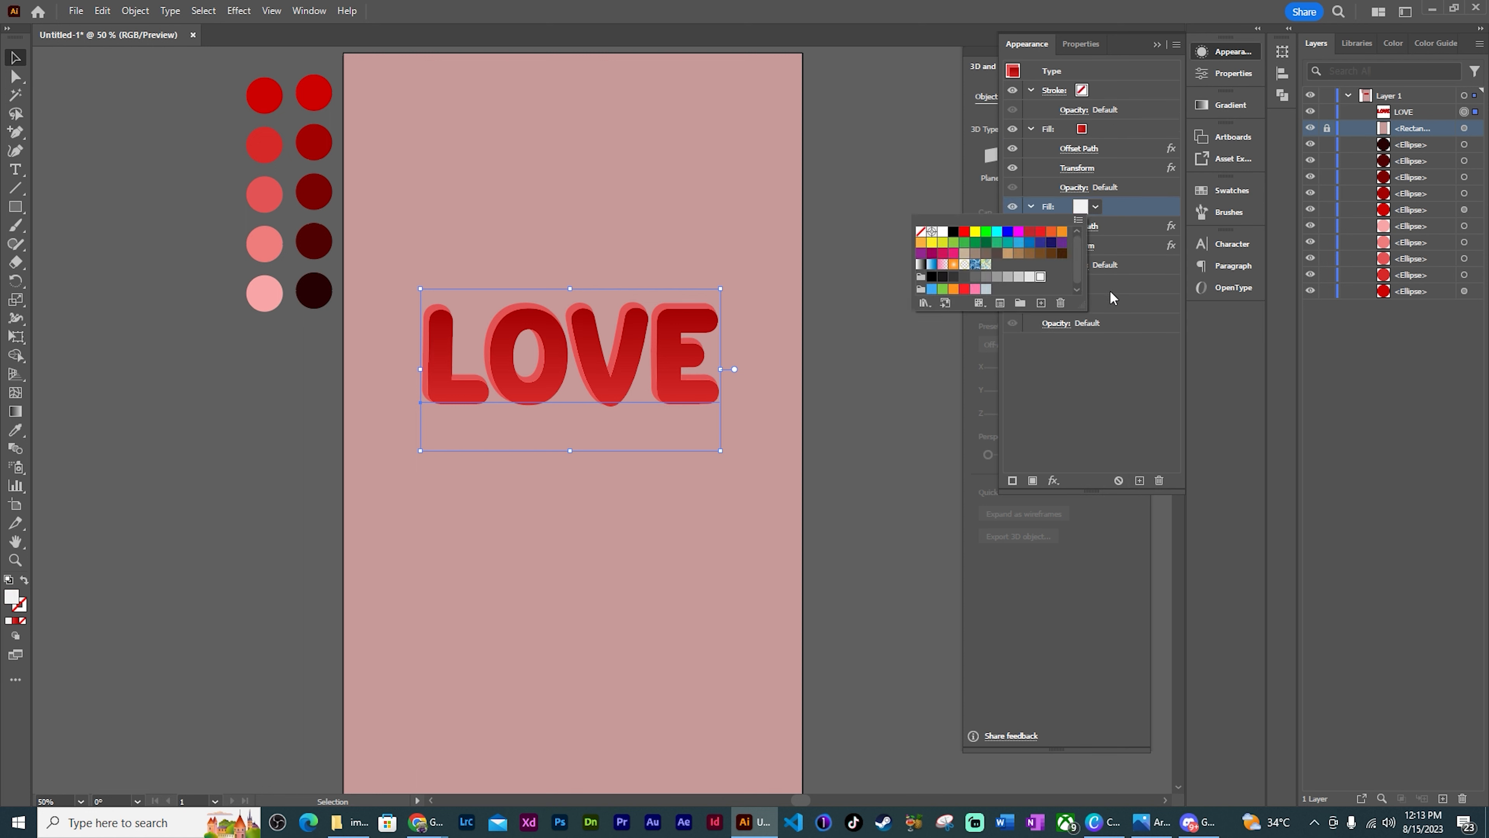
pyautogui.click(1135, 323)
# Change the near-white fill's Transform effect to move 3 px horizontally and 3 px vertically
pyautogui.click(1076, 245)
pyautogui.click(990, 552)
pyautogui.click(1200, 278)
pyautogui.press('Down')
pyautogui.press('Down')
pyautogui.press('Down')
pyautogui.press('Down')
pyautogui.press('Down')
pyautogui.press('Tab')
pyautogui.press('Down')
pyautogui.press('Down')
pyautogui.press('Down')
pyautogui.press('Down')
pyautogui.press('Down')
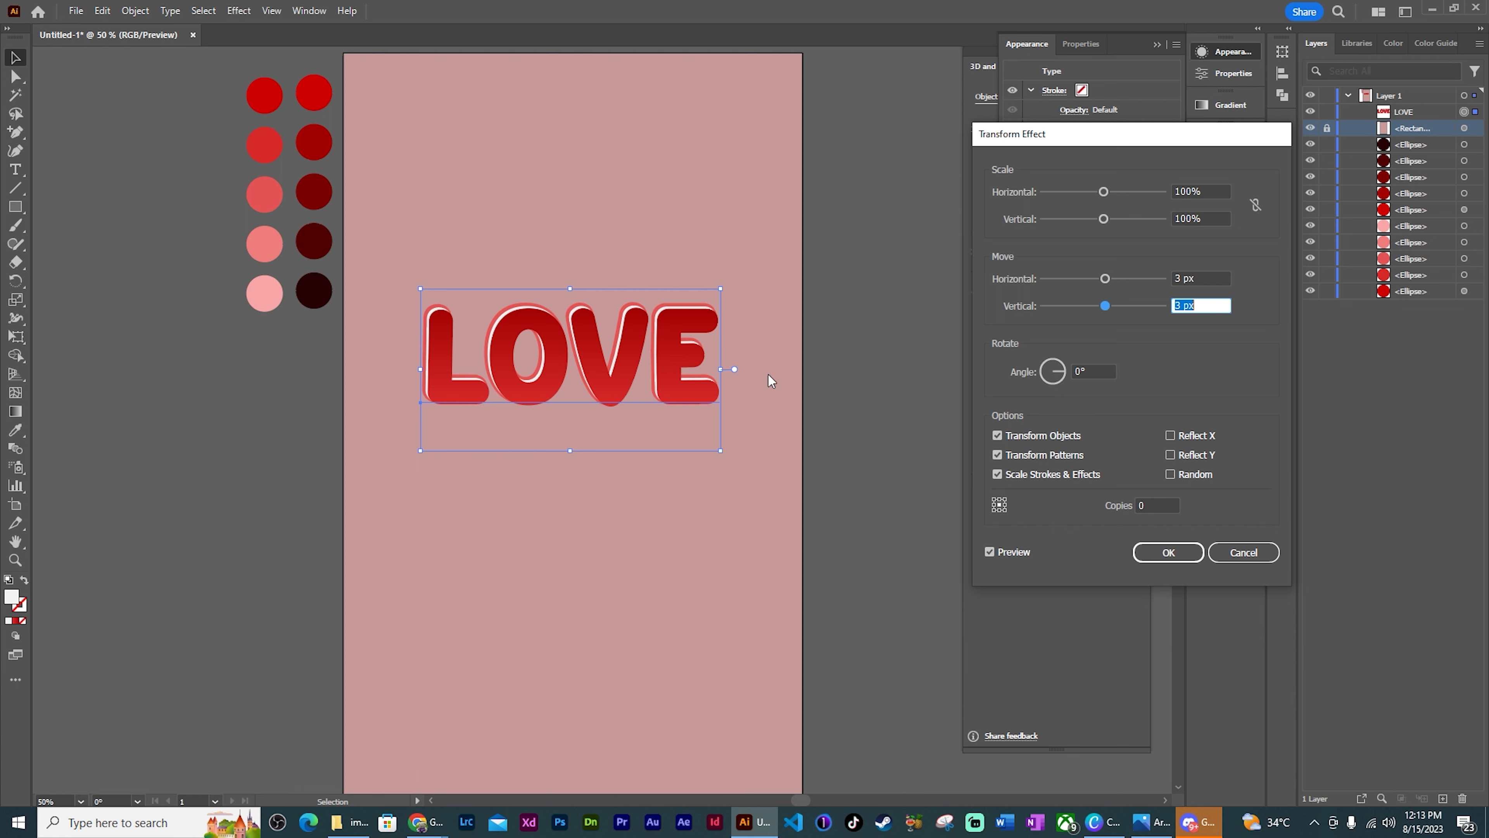
pyautogui.click(1178, 550)
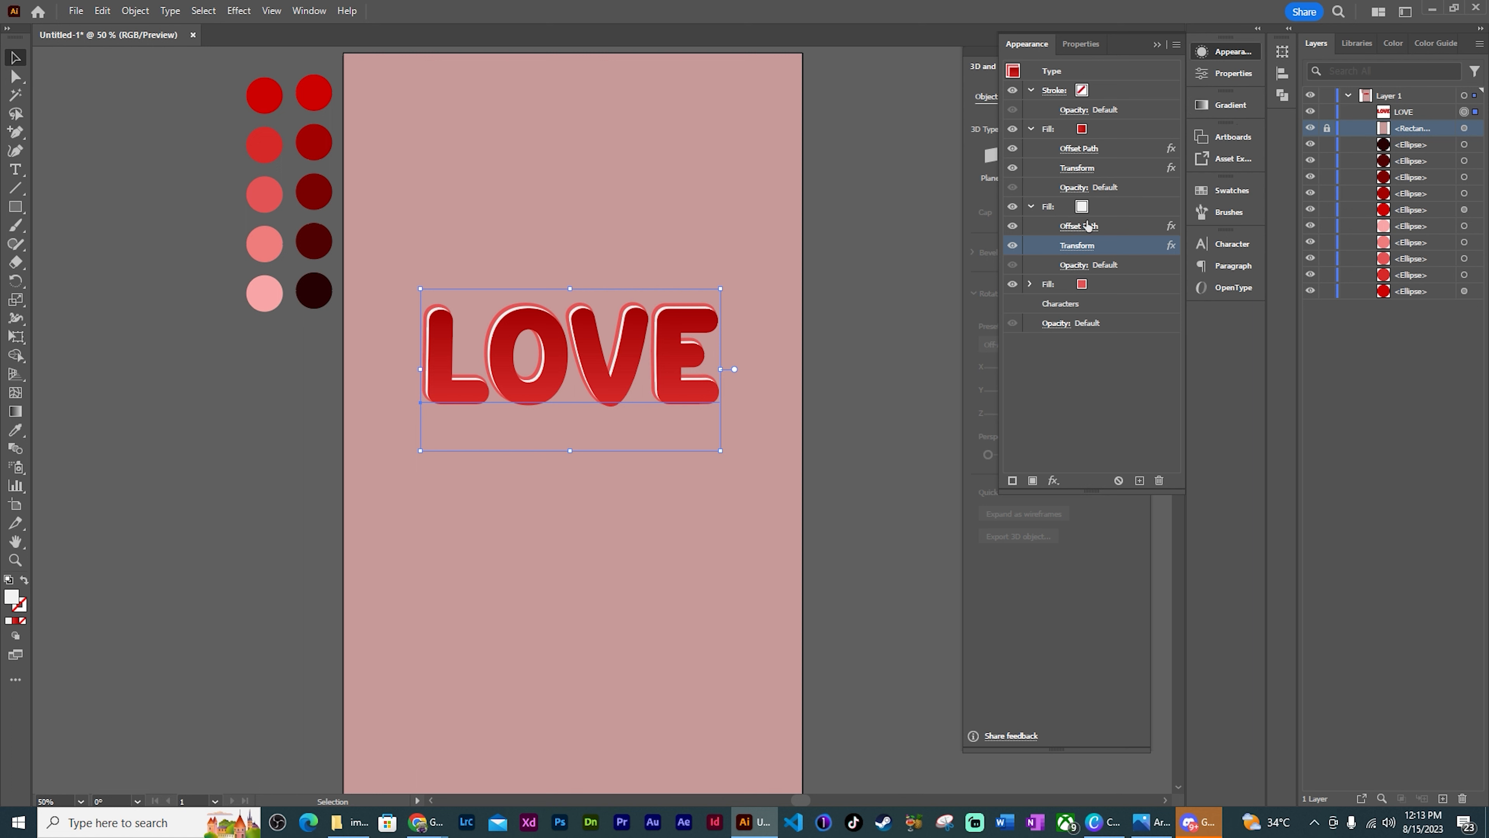
# Apply a white-to-black linear gradient at -90° to the near-white middle fill
pyautogui.click(1052, 211)
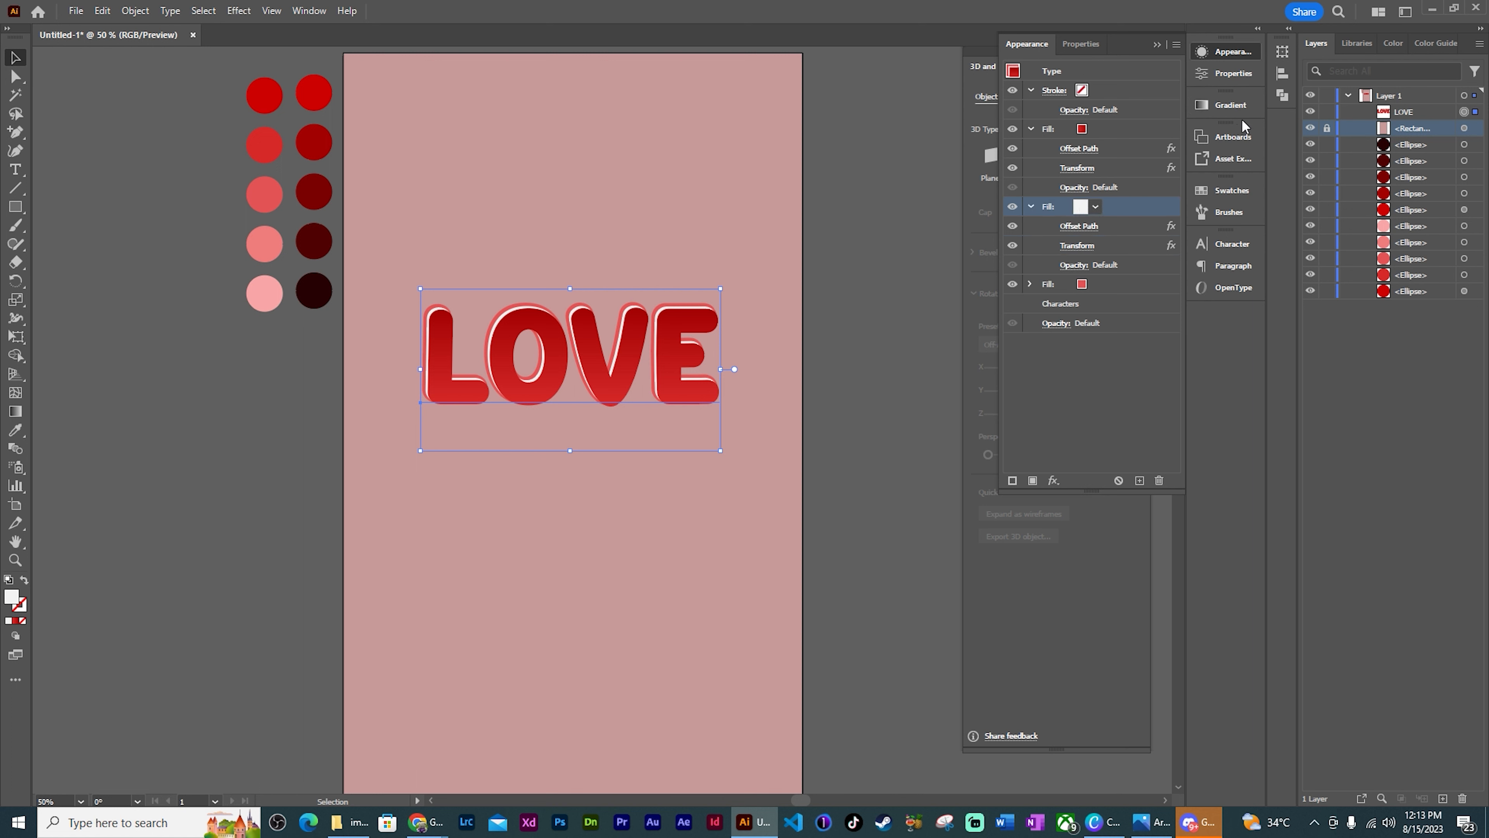
pyautogui.click(1231, 105)
pyautogui.click(1039, 126)
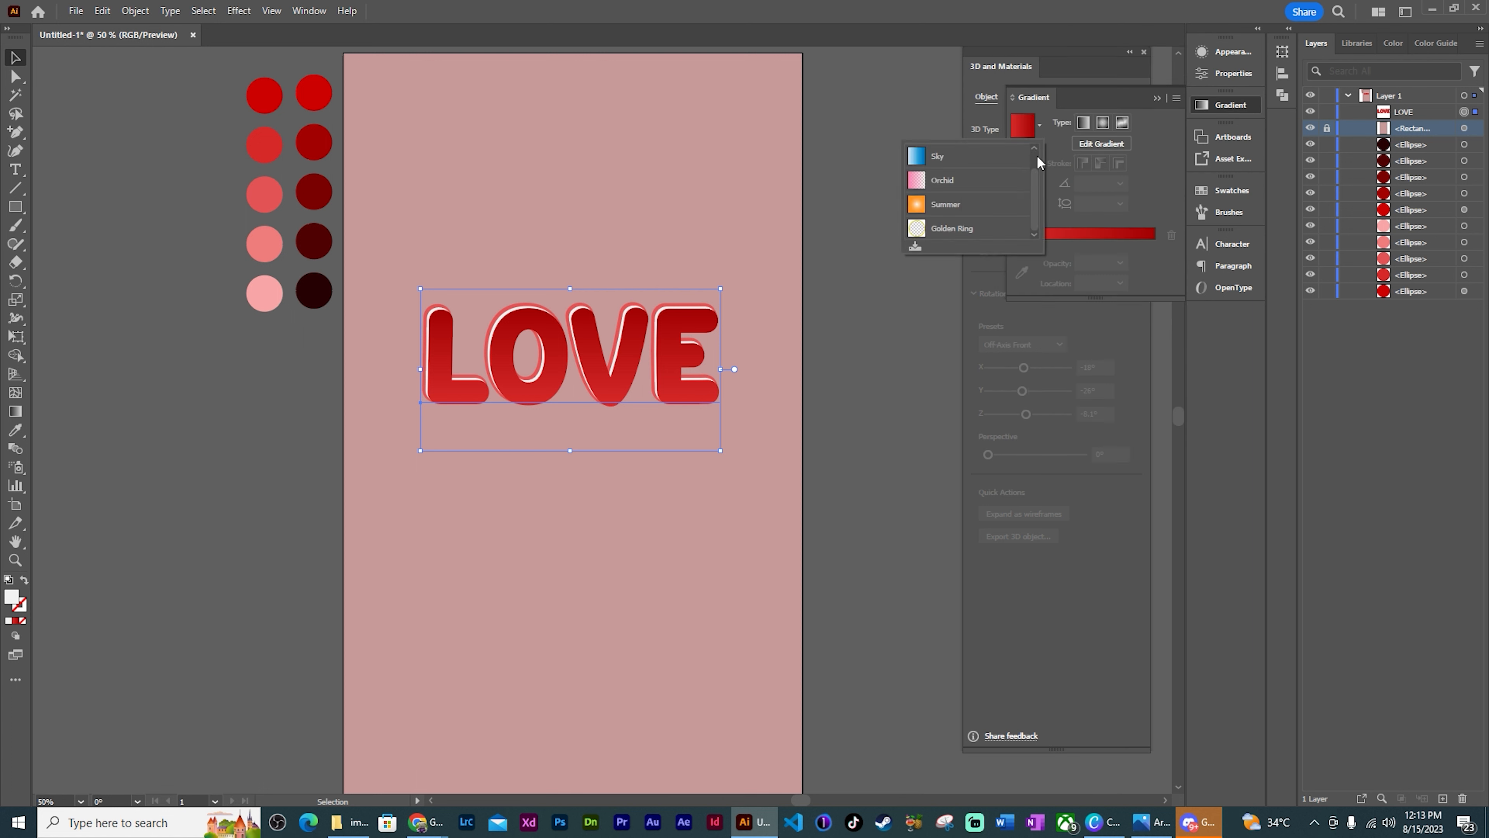
pyautogui.moveTo(1035, 176); pyautogui.dragTo(1036, 157)
pyautogui.click(938, 156)
pyautogui.click(1095, 184)
pyautogui.write('-90')
pyautogui.press('Return')
# Set the white-to-black fill's blending mode to Screen and deselect the text
pyautogui.click(1232, 51)
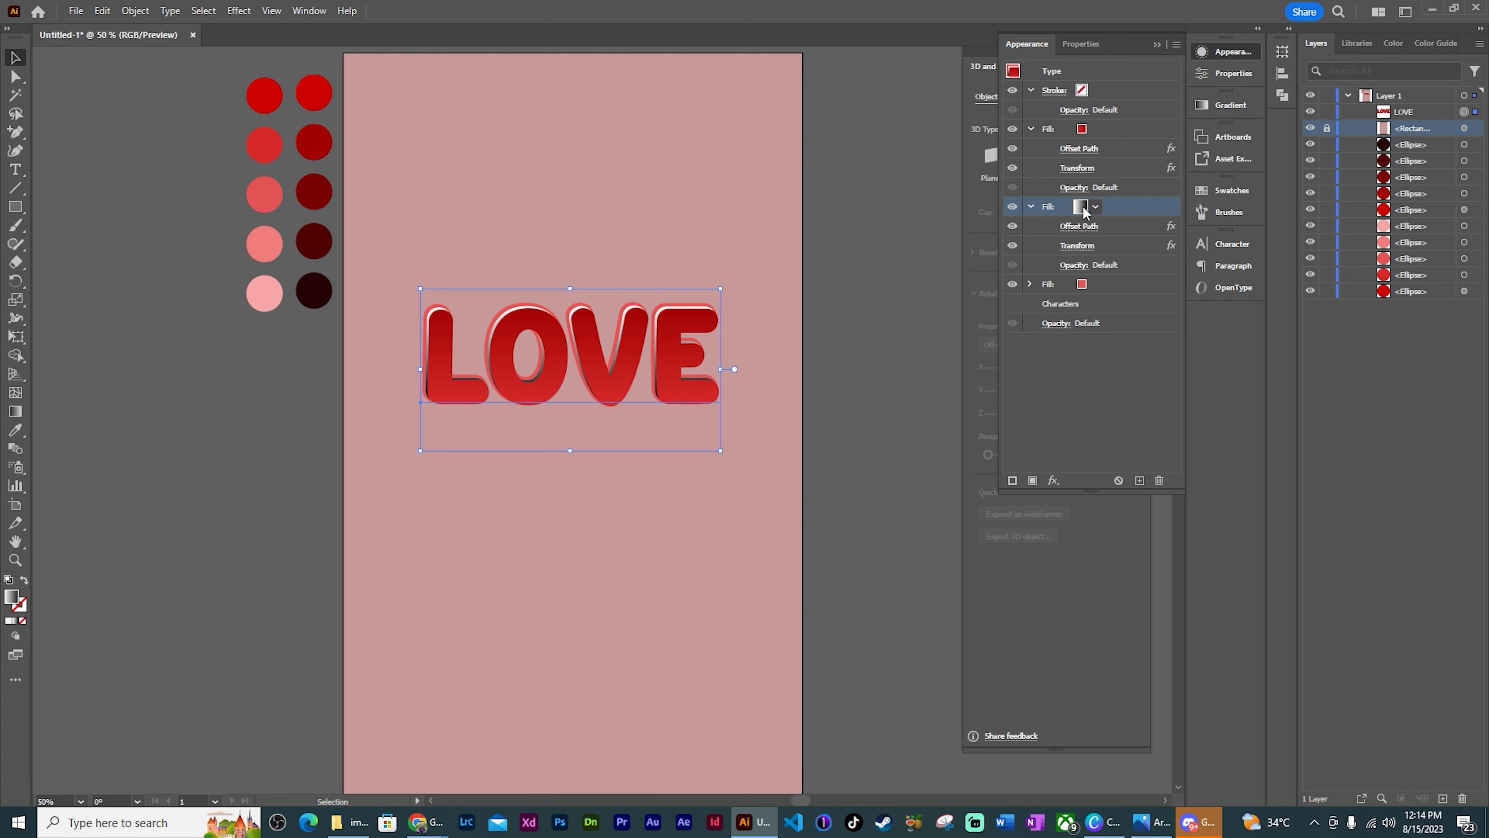
pyautogui.click(1074, 265)
pyautogui.click(964, 296)
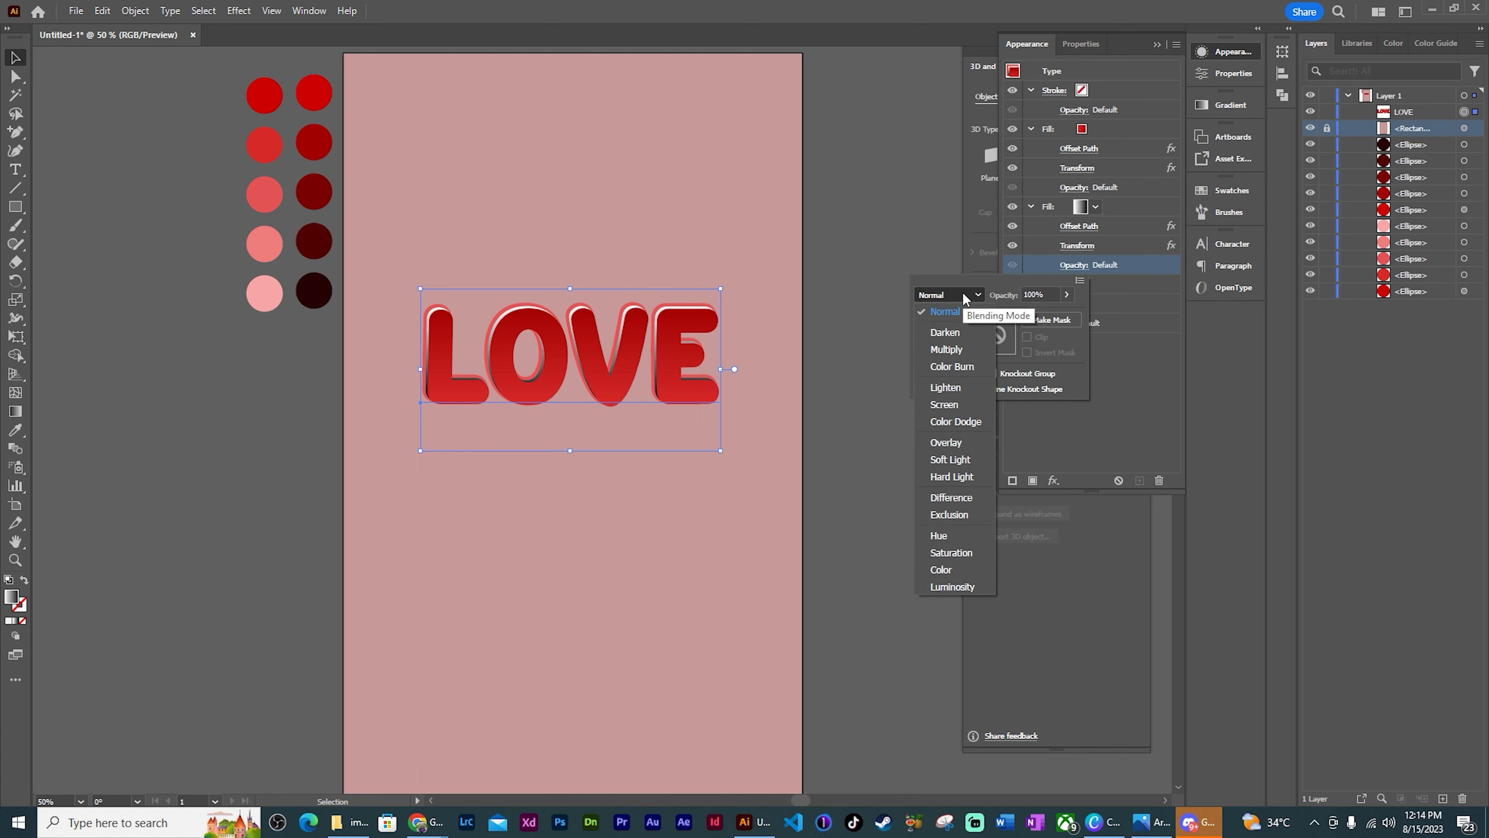
pyautogui.click(944, 400)
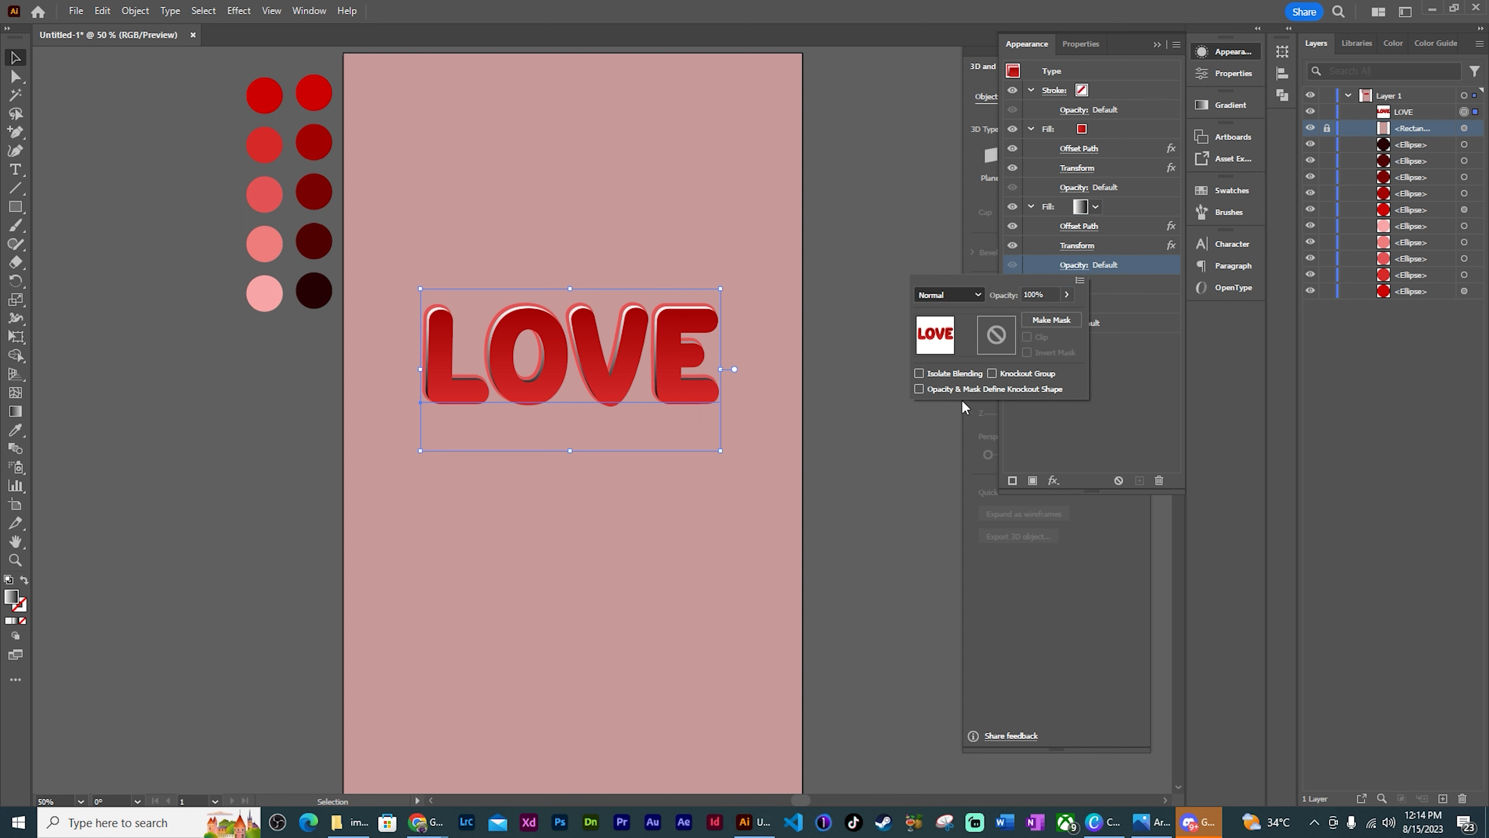
pyautogui.click(1129, 370)
pyautogui.click(894, 359)
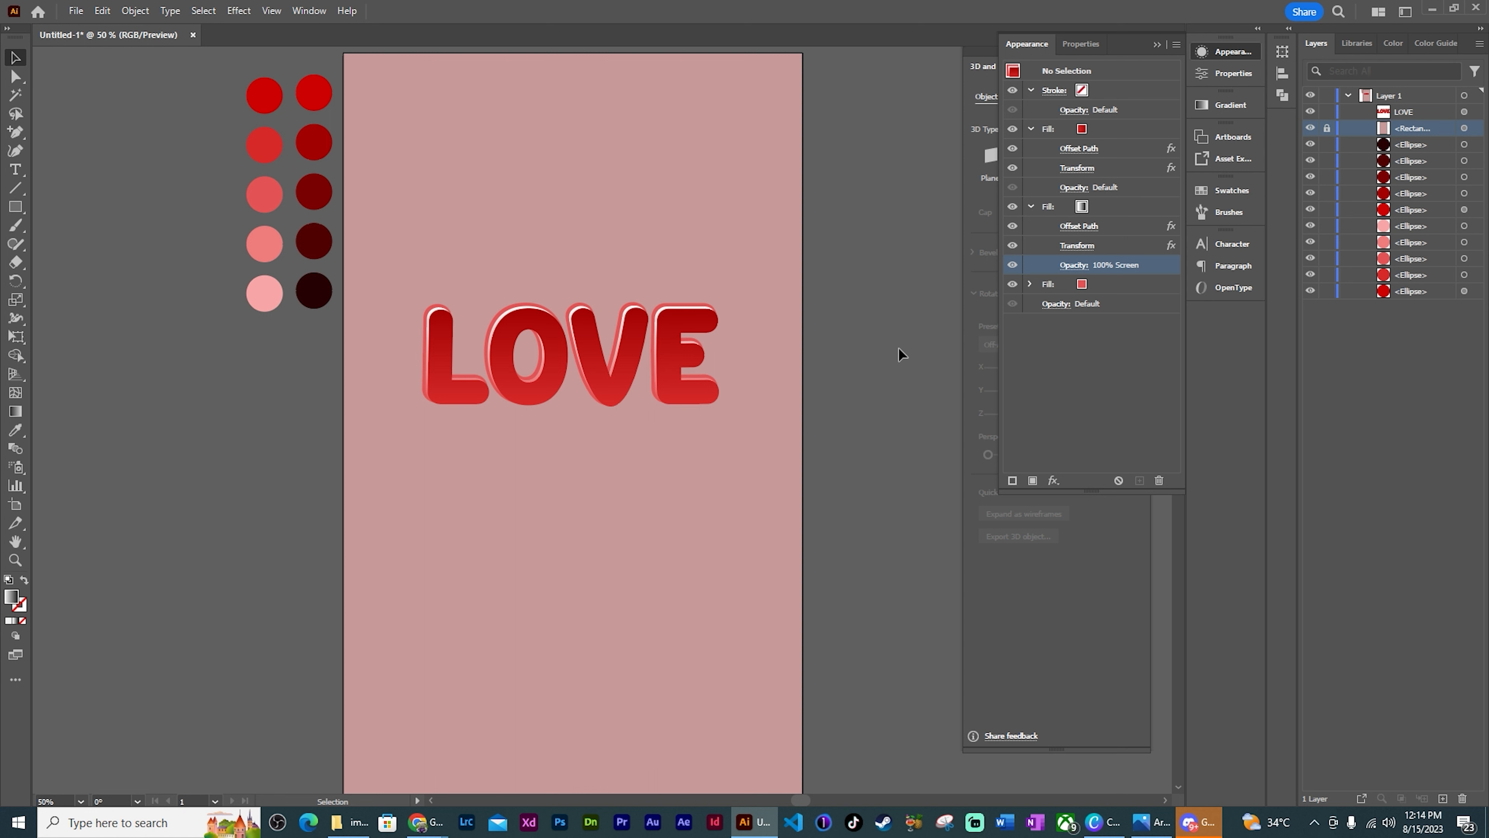
# Duplicate the LOVE text's lowest fill and recolour the bottom copy with the third dark red circle of the palette
pyautogui.click(678, 373)
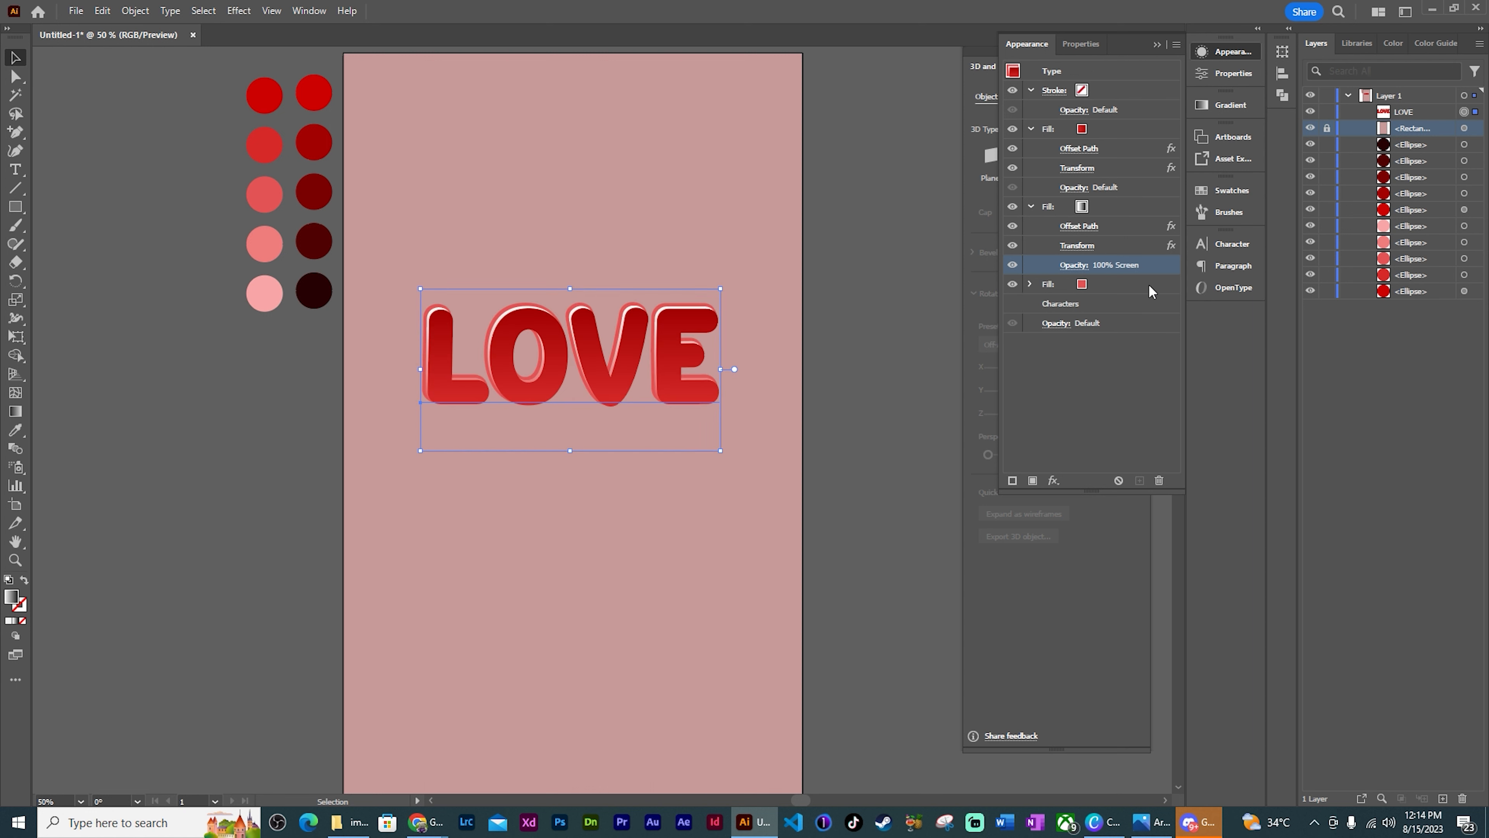
pyautogui.click(1134, 286)
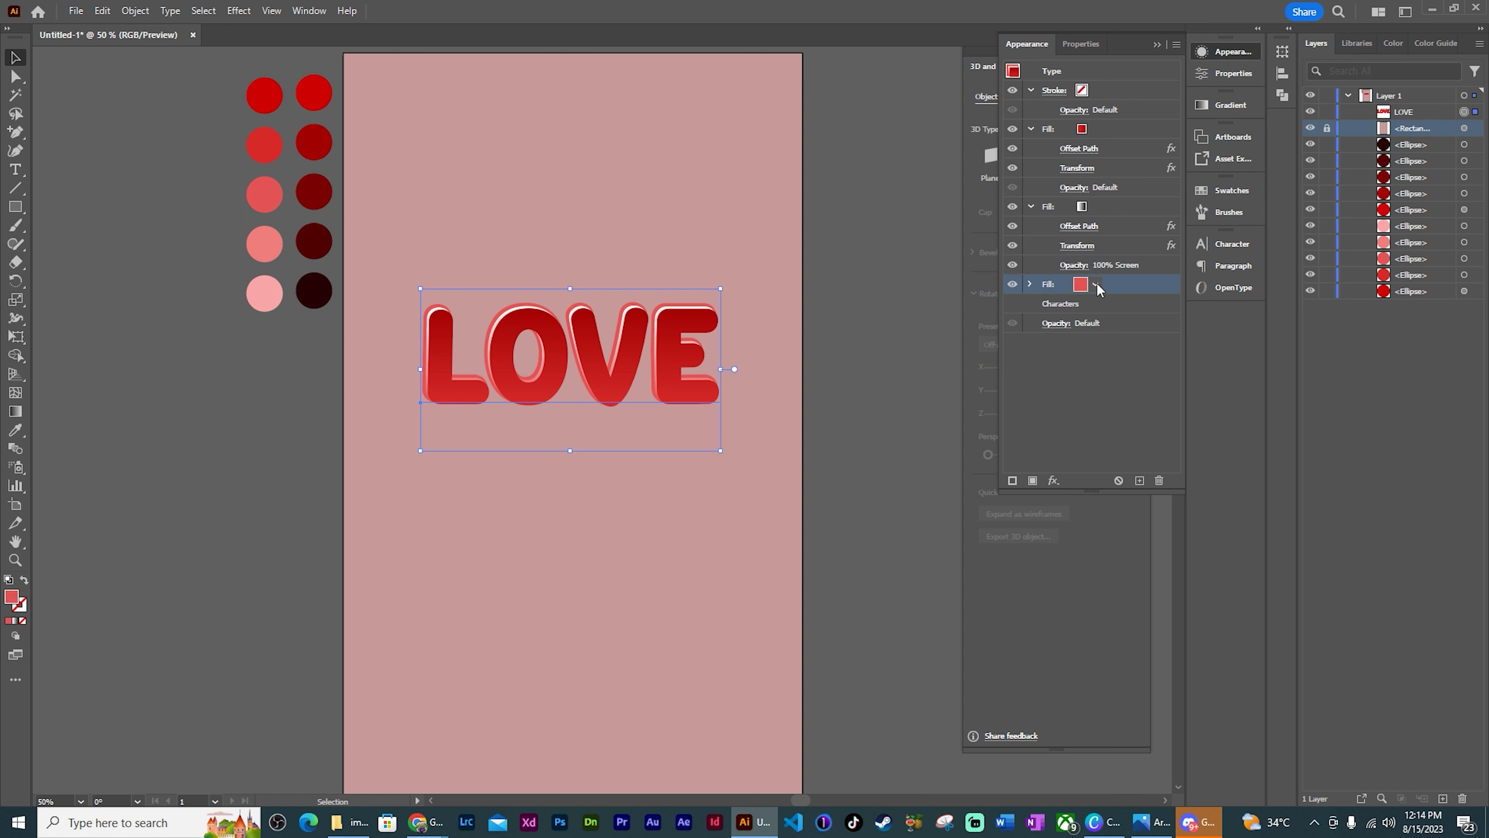
pyautogui.click(1138, 481)
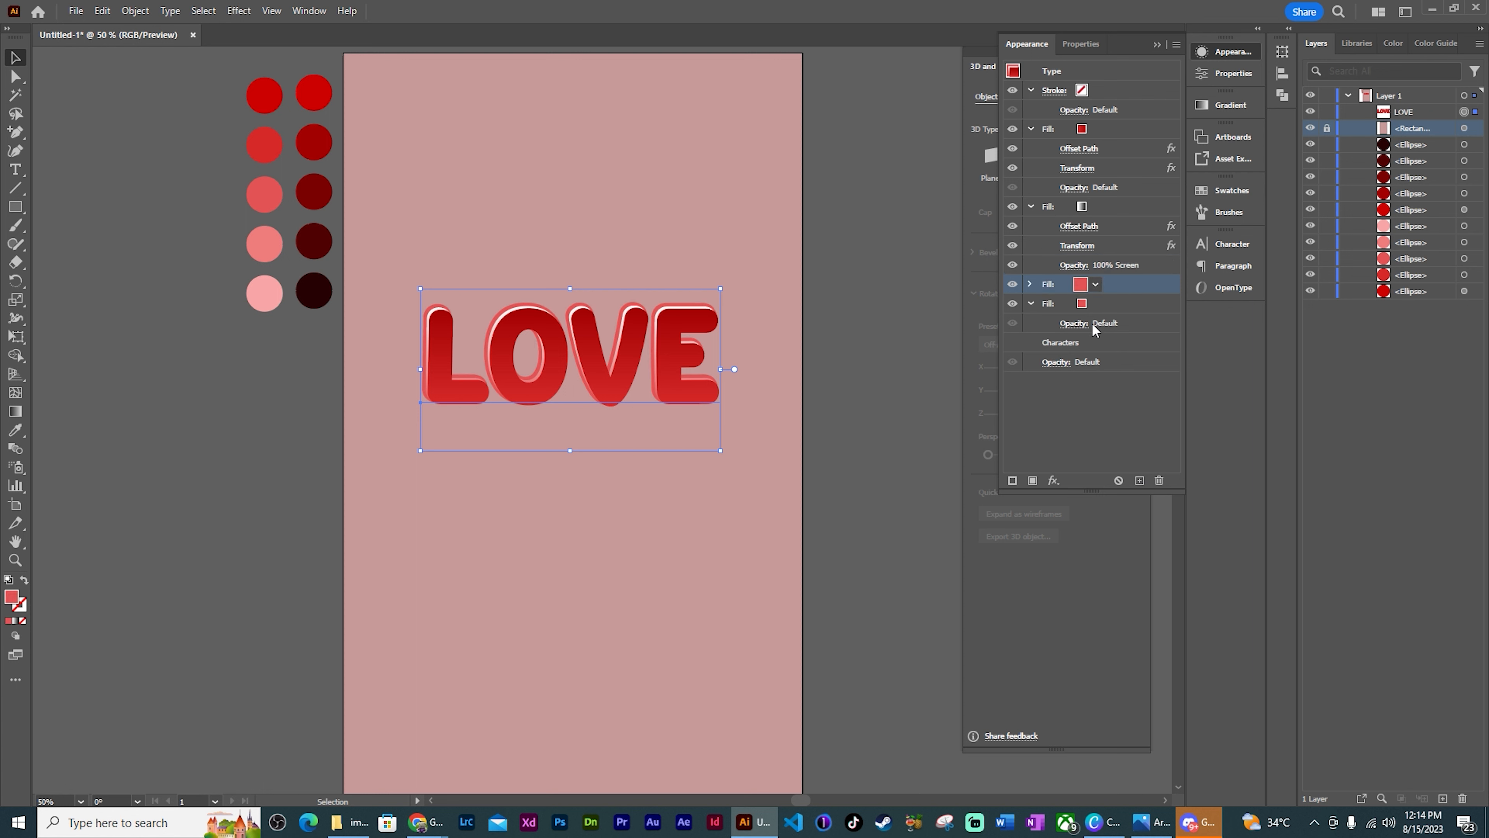
pyautogui.click(1090, 310)
pyautogui.press('i')
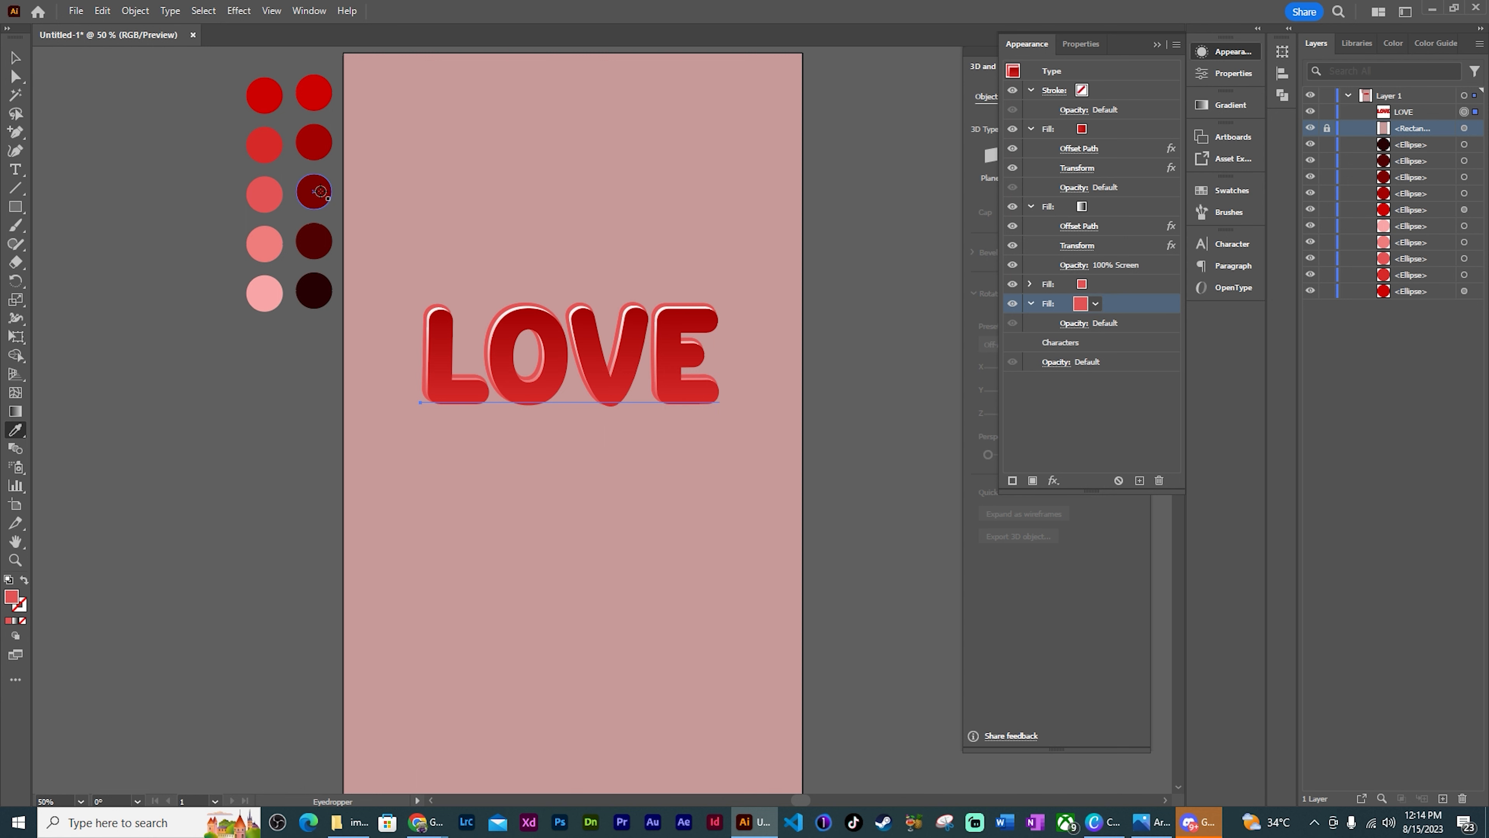
pyautogui.keyDown('shift'); pyautogui.click(313, 192); pyautogui.keyUp('shift')
# Add a Transform effect to the dark red bottom fill with a 0.5 px vertical move and 25 copies, and deselect the text
pyautogui.click(1054, 480)
pyautogui.moveTo(1105, 174)
pyautogui.click(1237, 225)
pyautogui.moveTo(1202, 307); pyautogui.dragTo(1100, 312)
pyautogui.write('0.5')
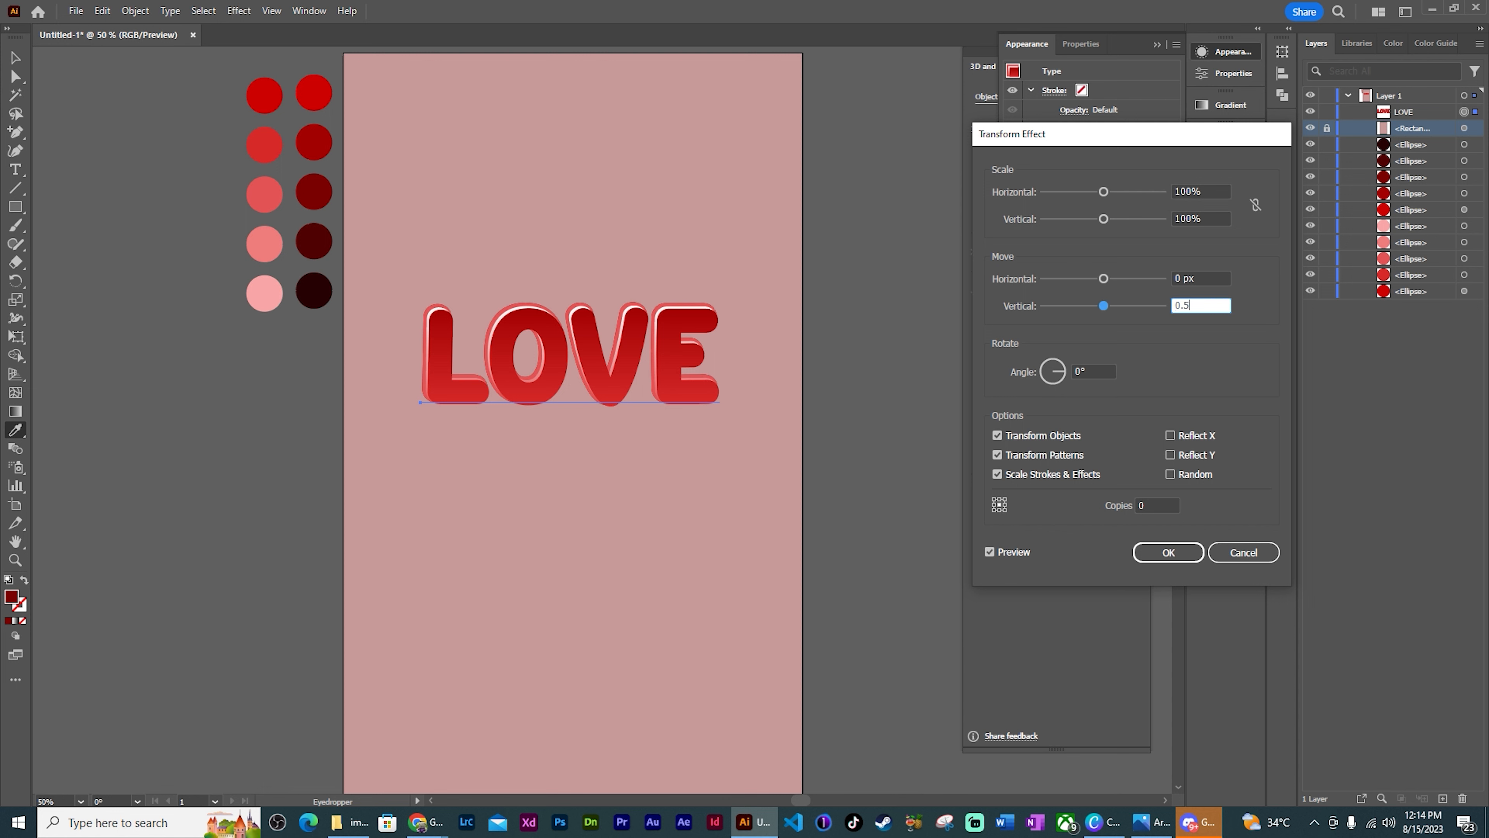
pyautogui.press('Tab')
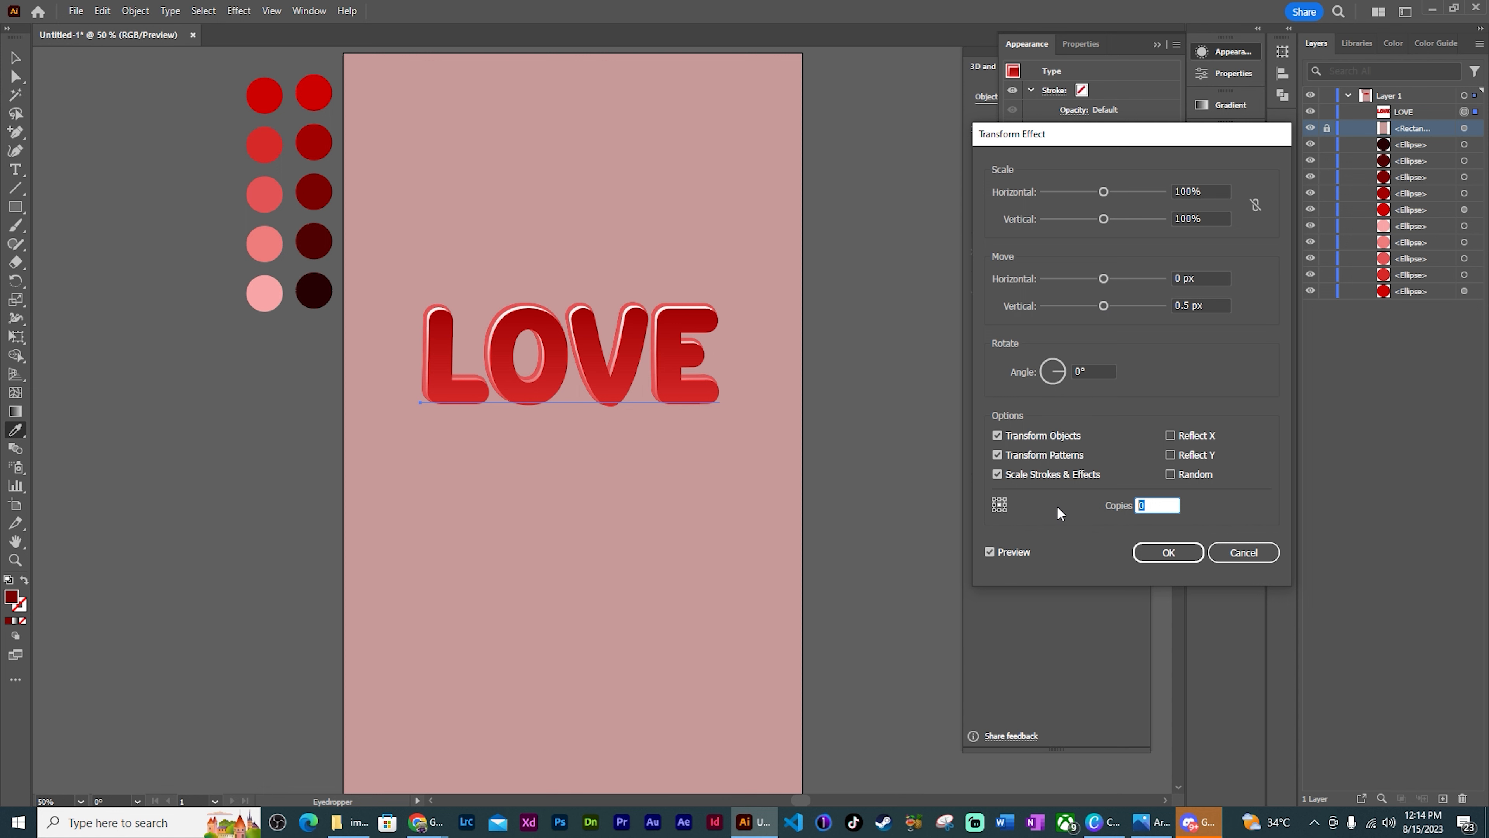
pyautogui.write('25')
pyautogui.click(1168, 551)
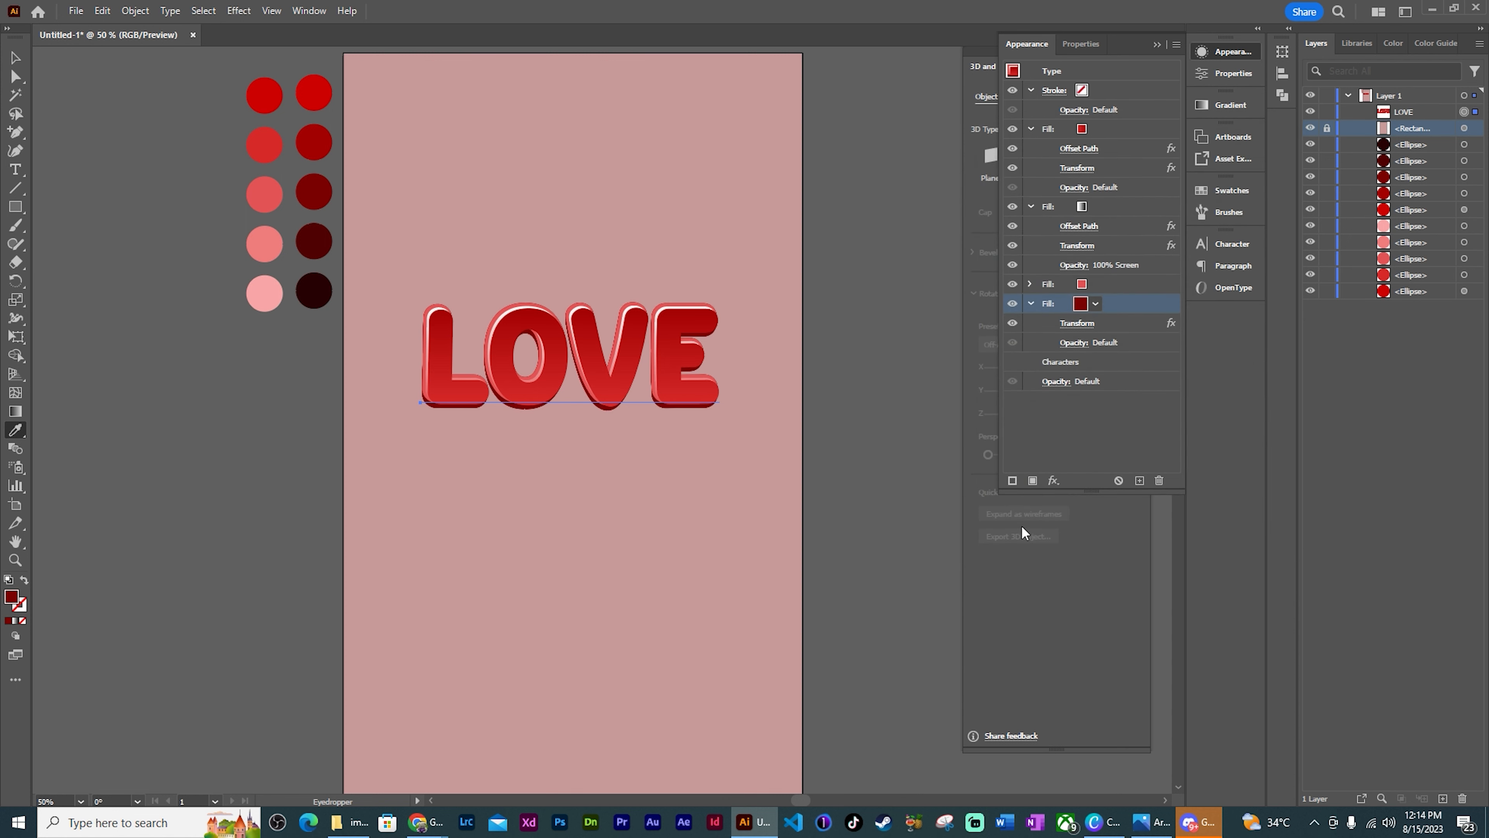
pyautogui.click(14, 58)
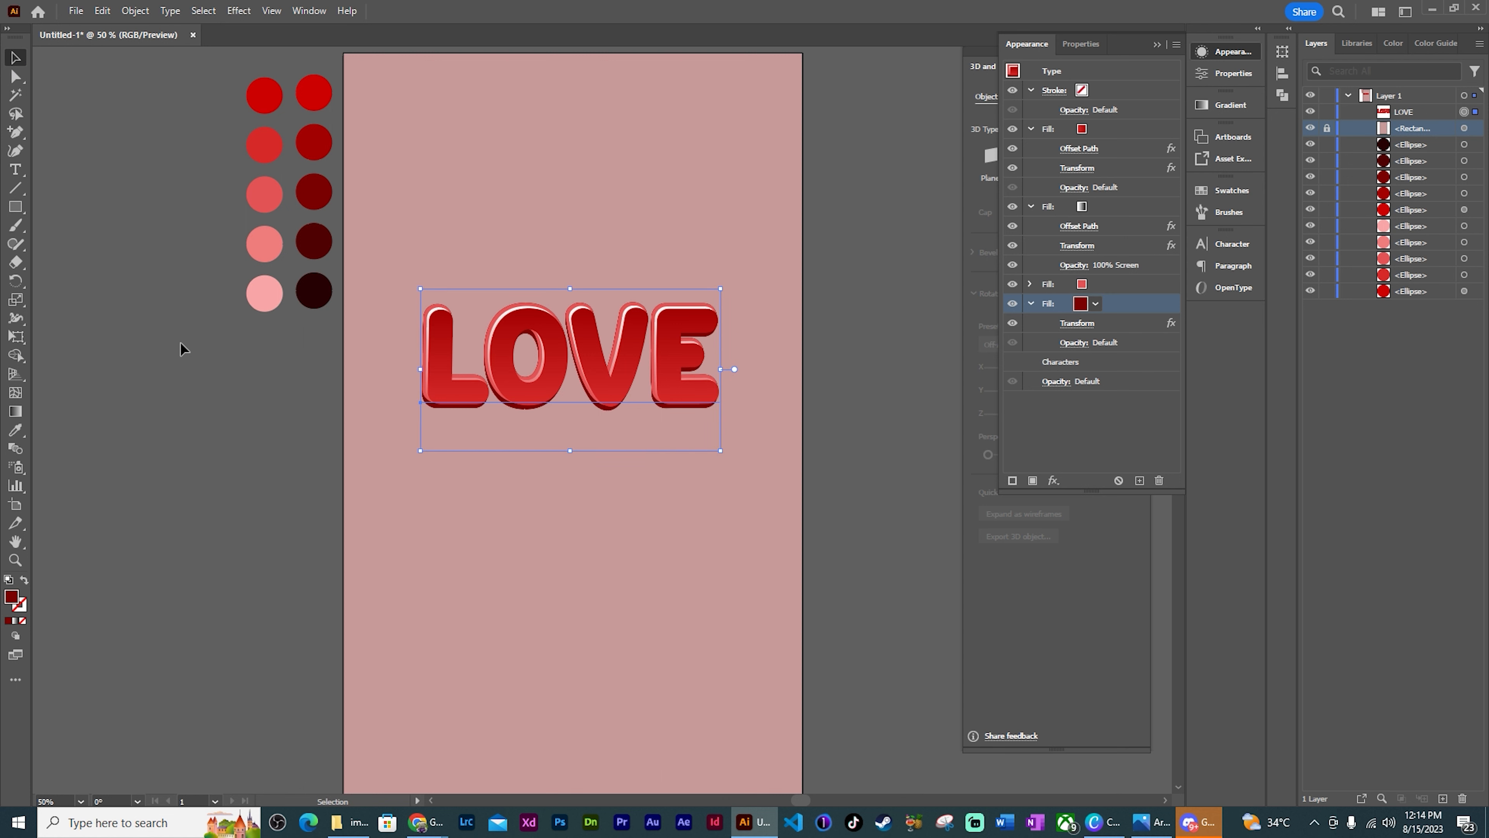
pyautogui.click(777, 420)
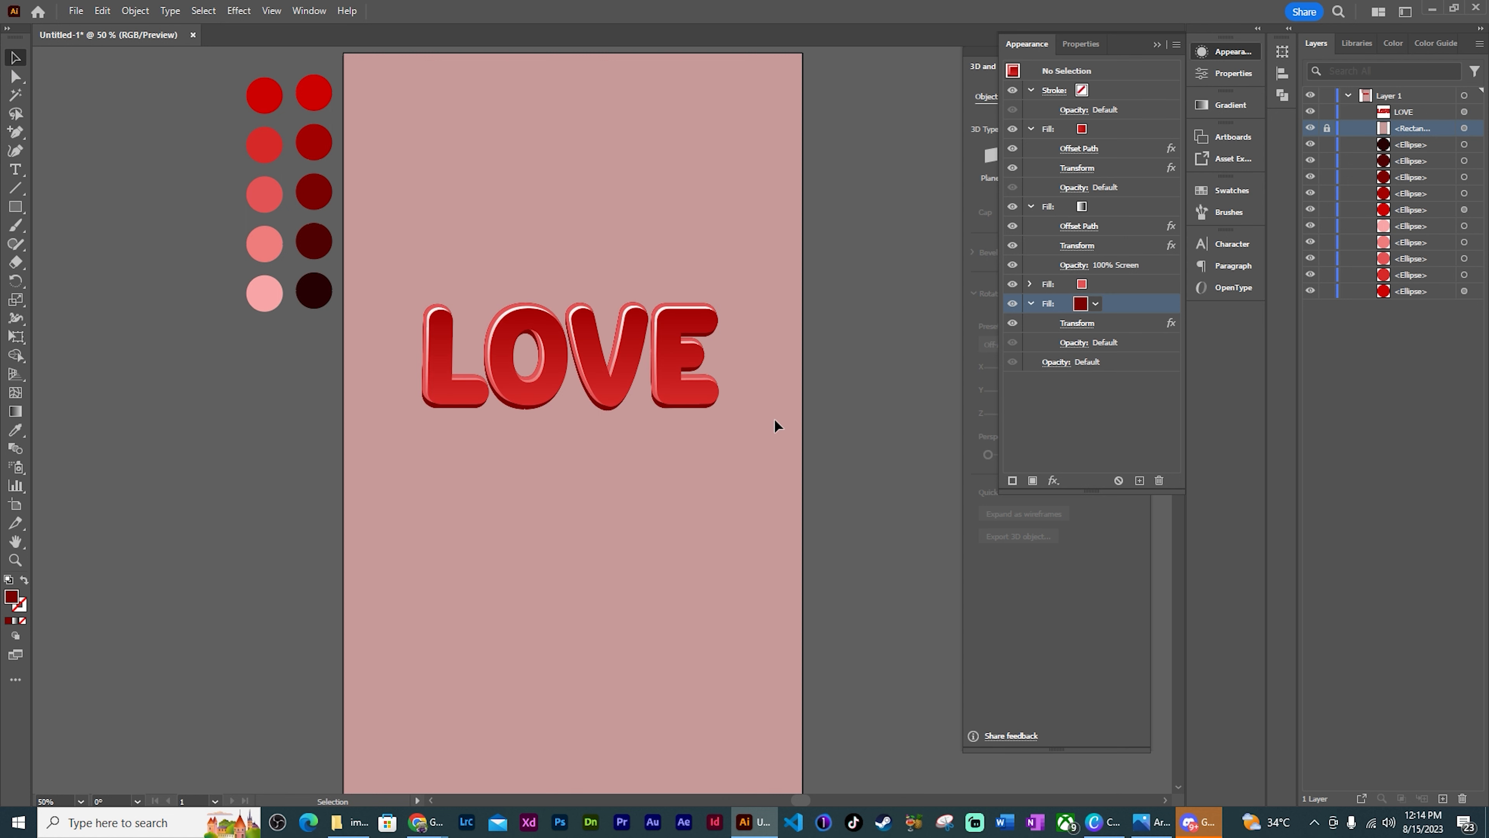
pyautogui.press('i')
pyautogui.click(265, 243)
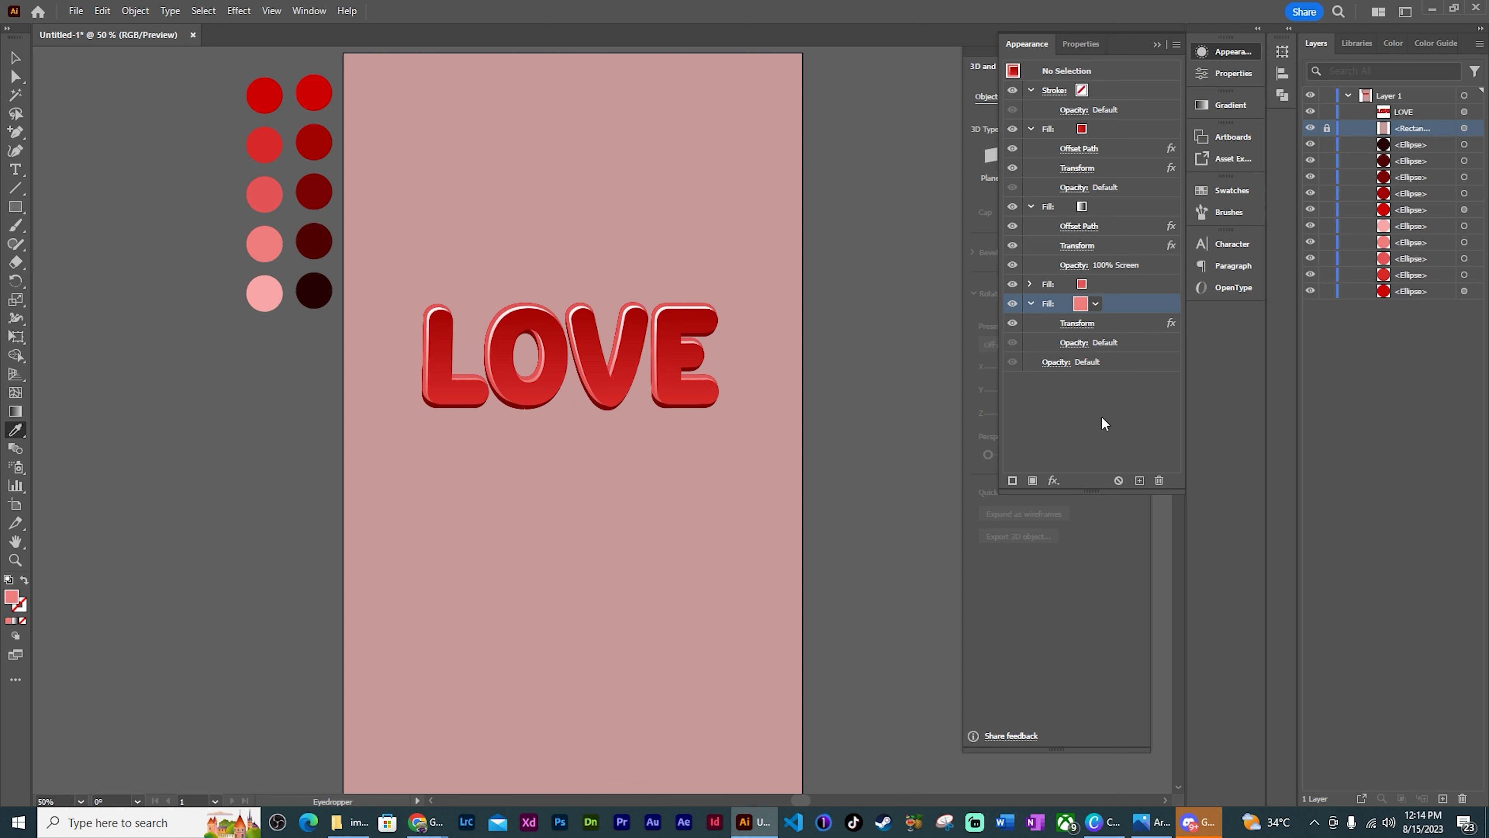
pyautogui.click(1101, 417)
# Recolour the LOVE text's bottom fill by sampling the salmon pink circle, fourth in the lighter palette column
pyautogui.press('v')
pyautogui.click(712, 369)
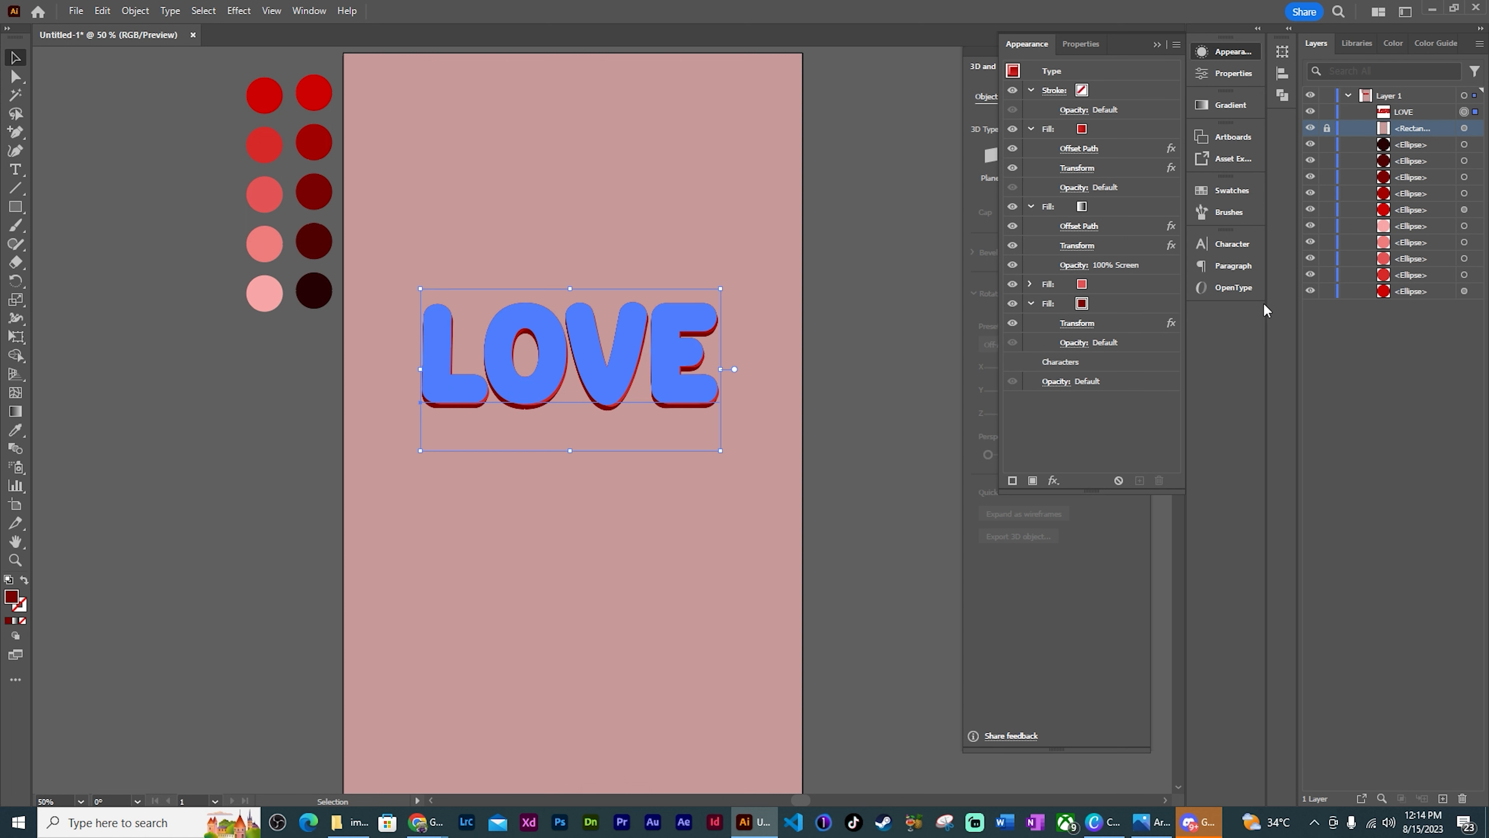
pyautogui.press('i')
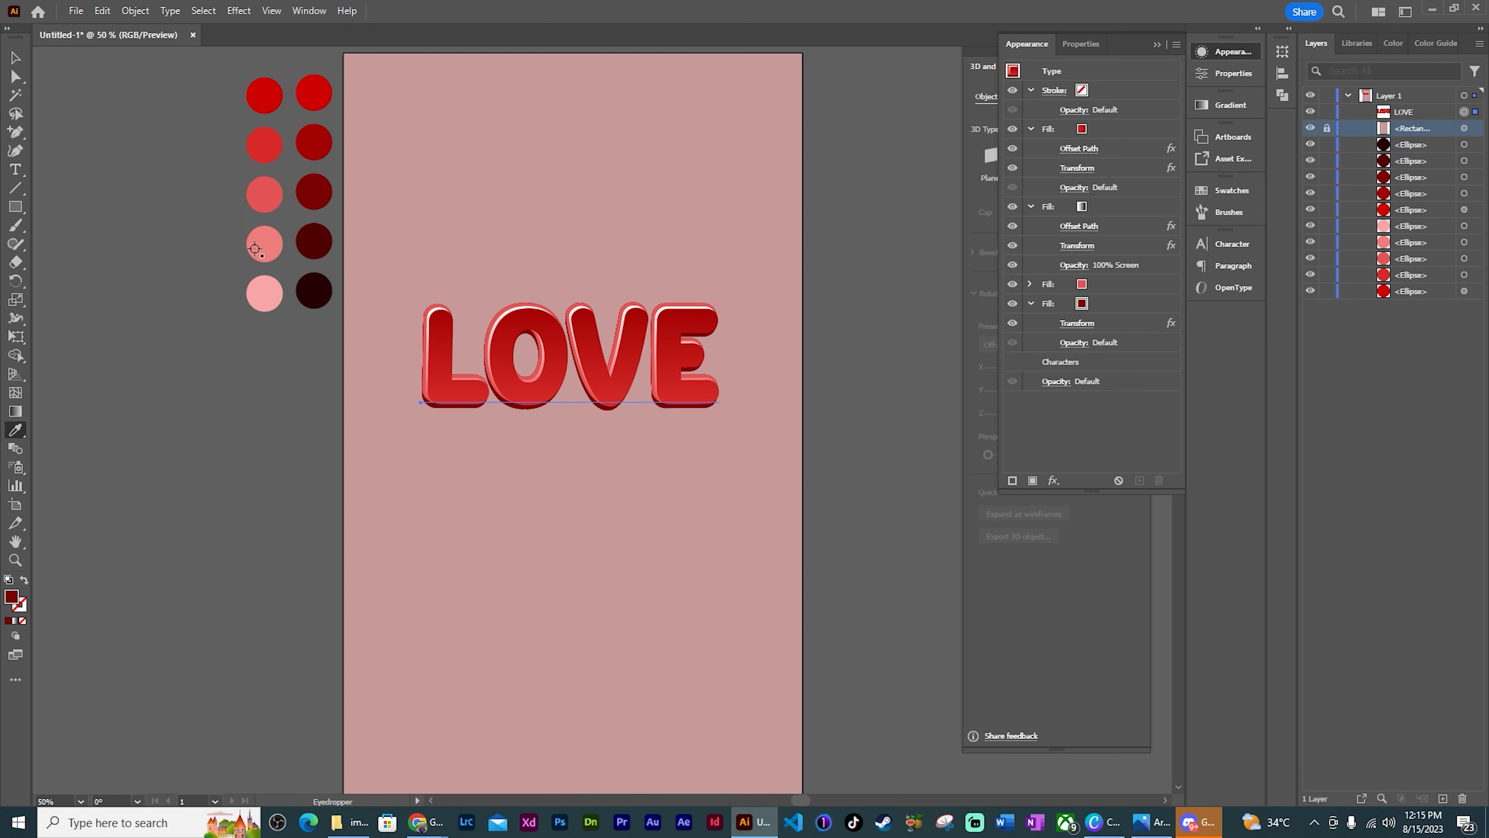
pyautogui.click(255, 249)
pyautogui.press('v')
# Duplicate the salmon pink bottom fill and recolour the lower copy with the third dark red circle of the palette
pyautogui.click(1049, 303)
pyautogui.click(1140, 481)
pyautogui.click(1100, 361)
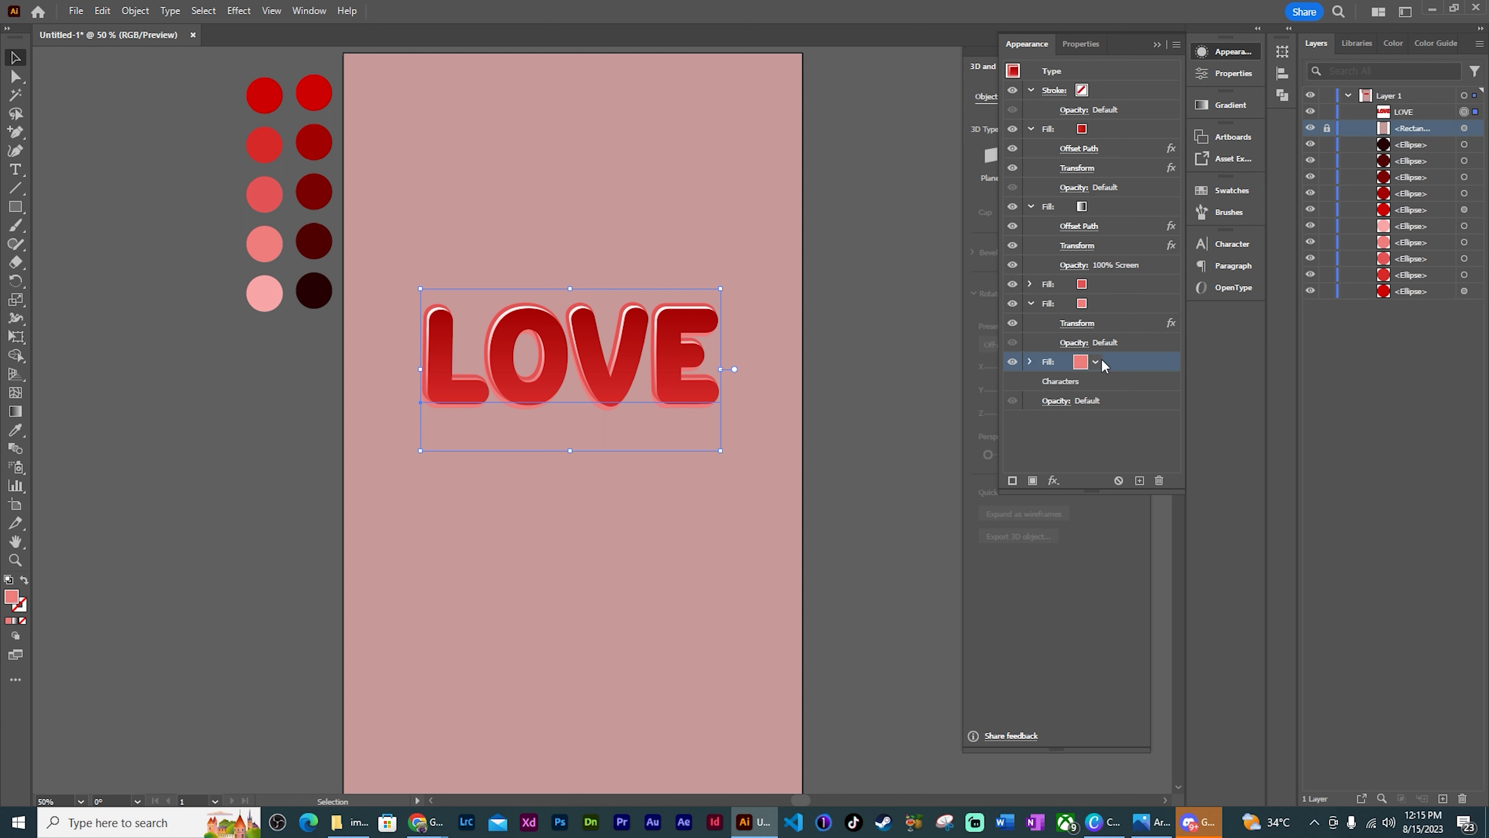
pyautogui.press('i')
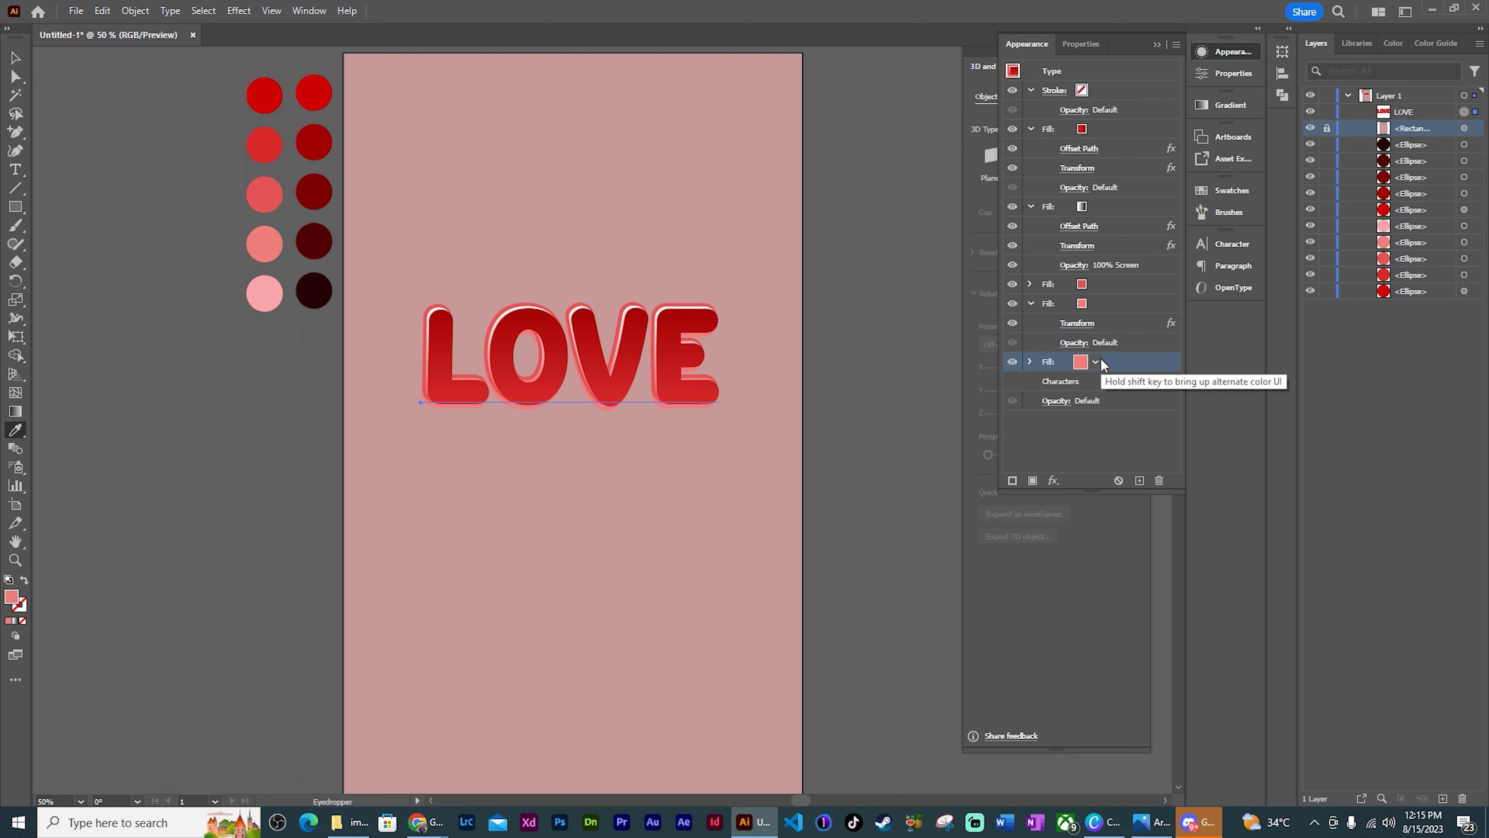
pyautogui.click(318, 200)
# Add an Offset Path effect of 10 px with Round joins to the dark red bottom fill, and deselect the text
pyautogui.click(1054, 481)
pyautogui.moveTo(1102, 202)
pyautogui.click(1237, 203)
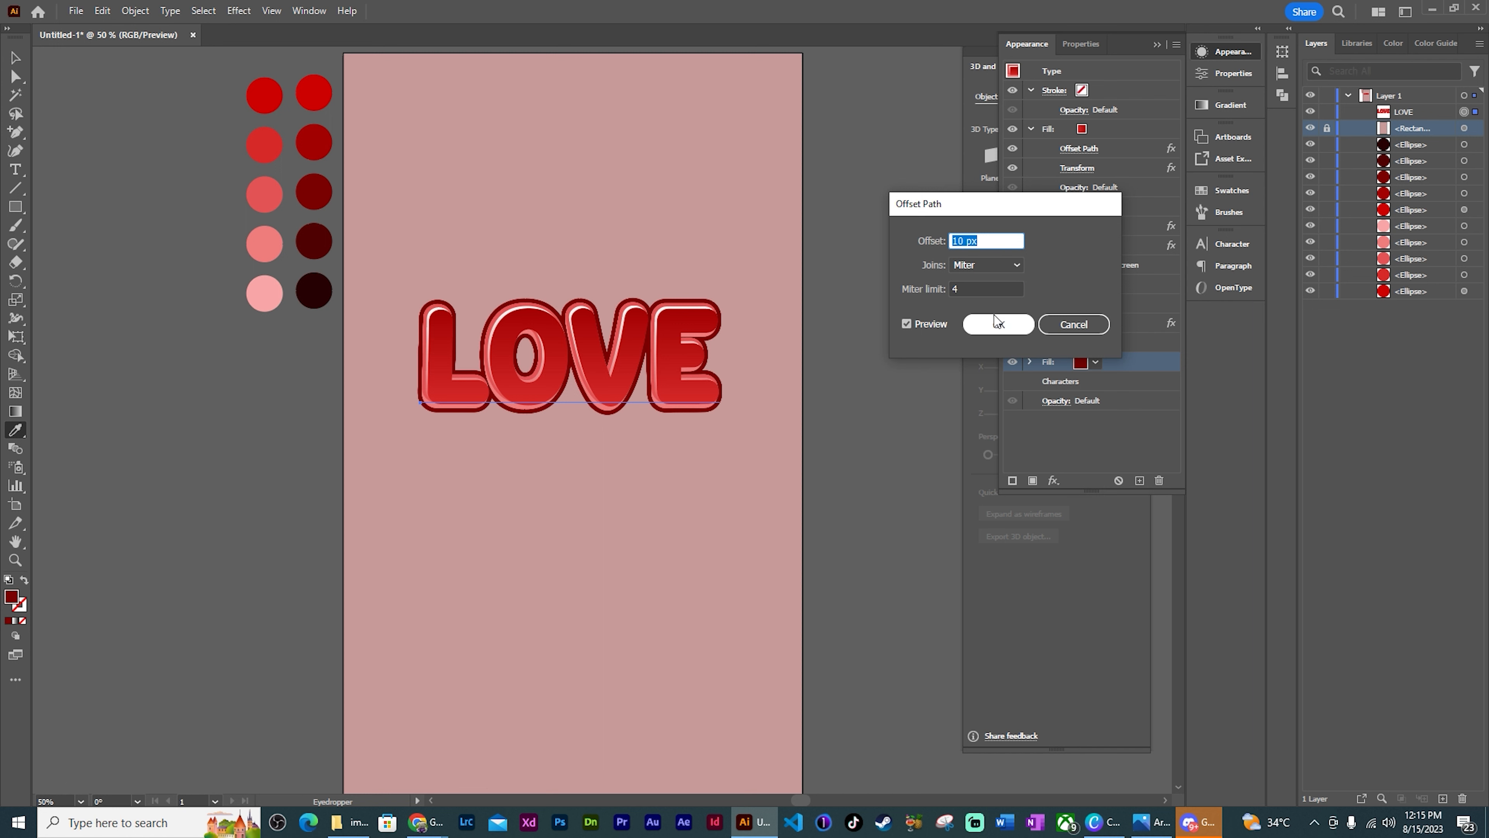
pyautogui.click(1014, 265)
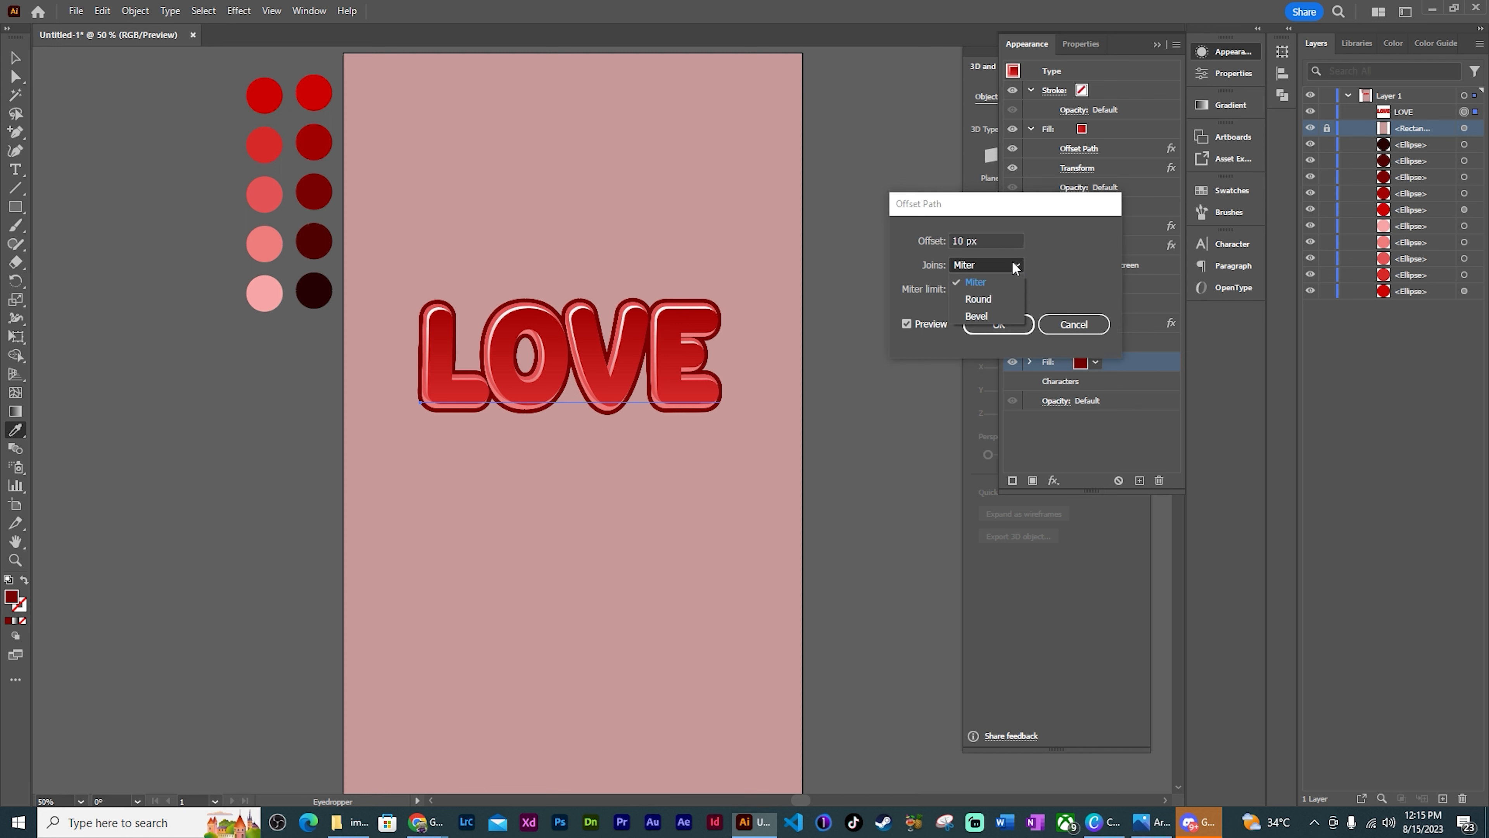
pyautogui.click(987, 294)
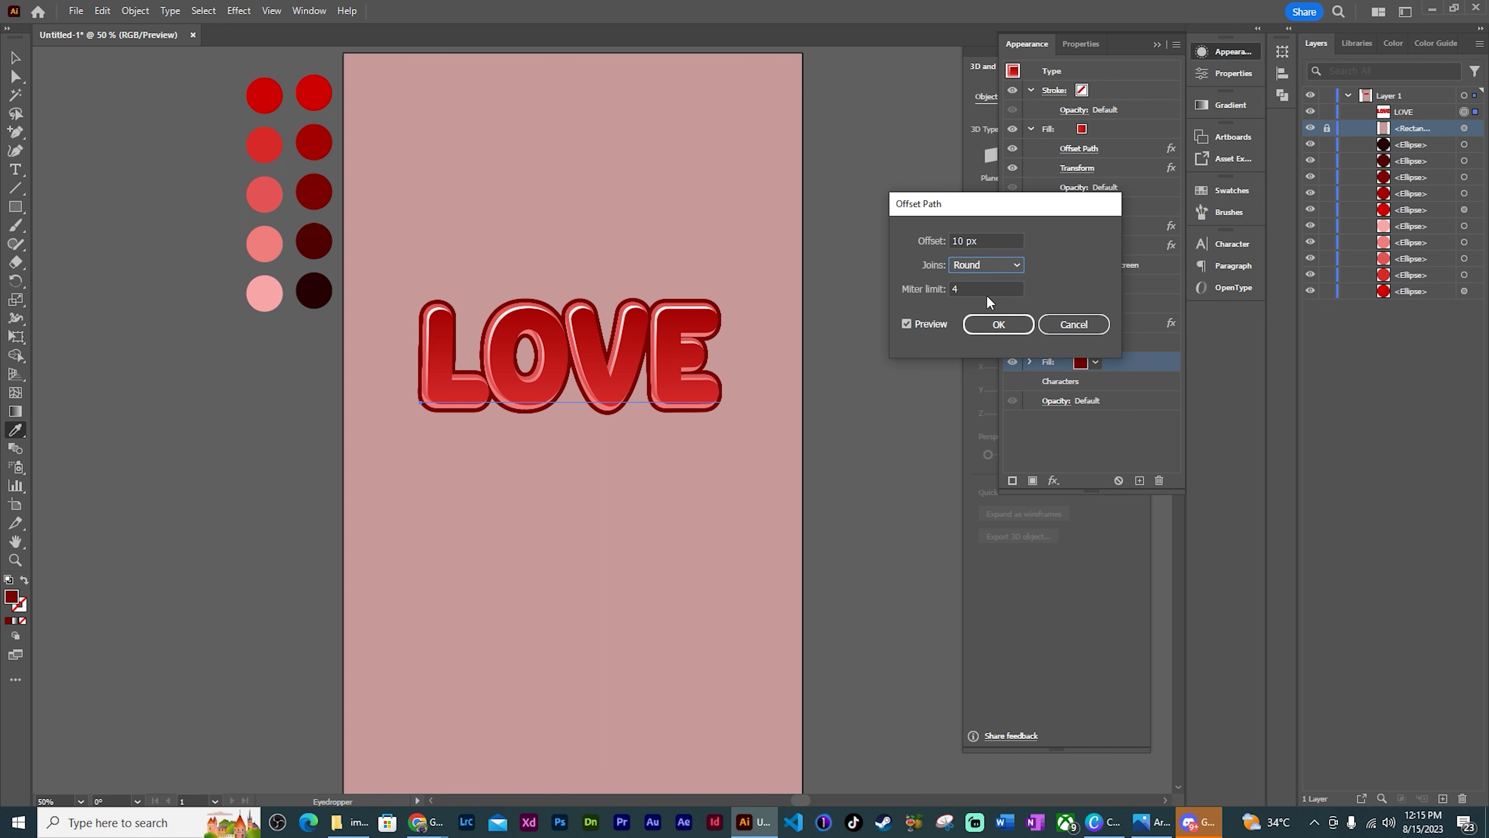
pyautogui.click(1000, 324)
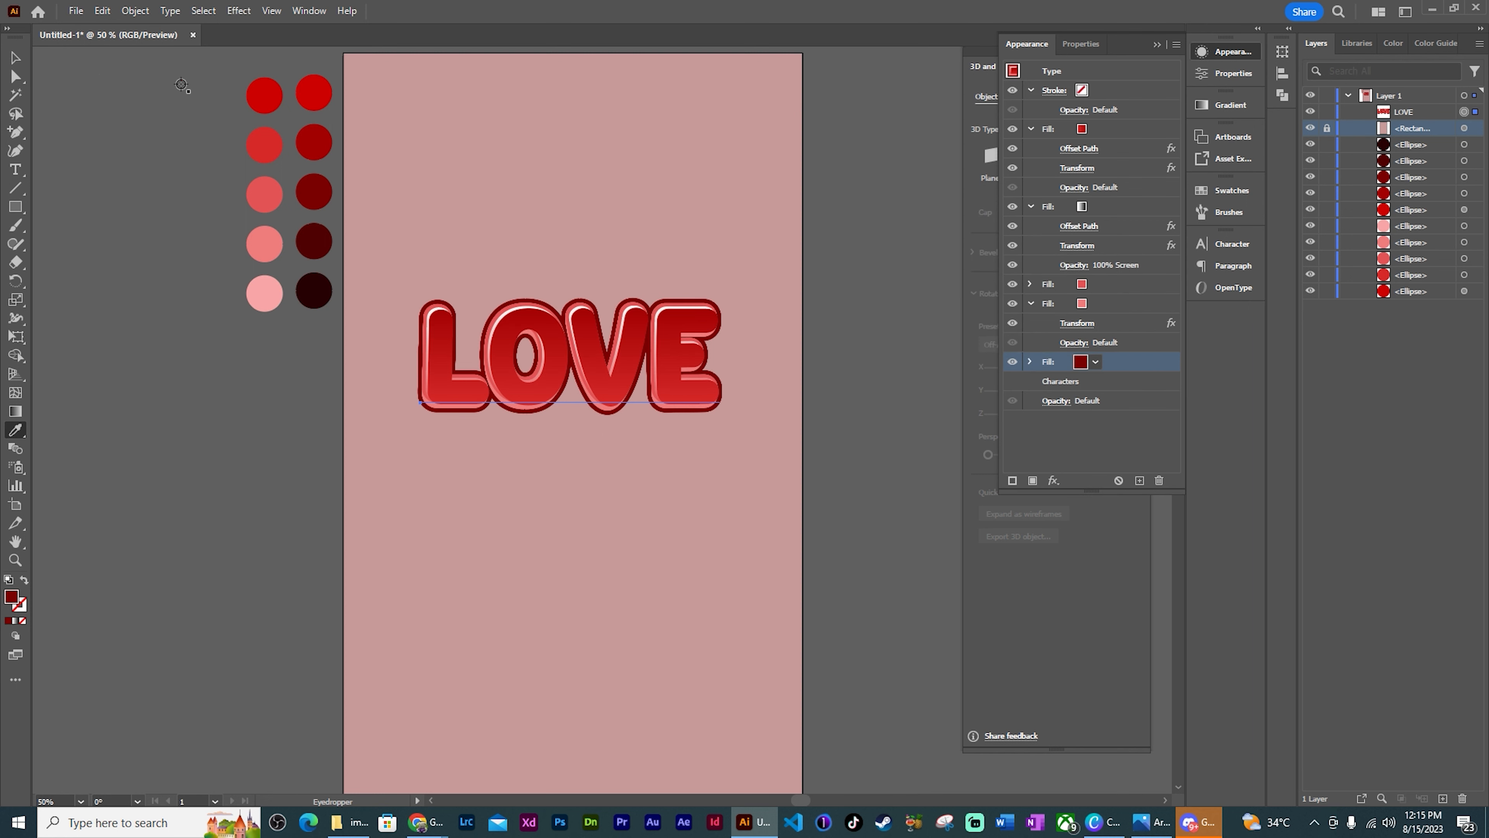
pyautogui.click(15, 57)
pyautogui.click(781, 327)
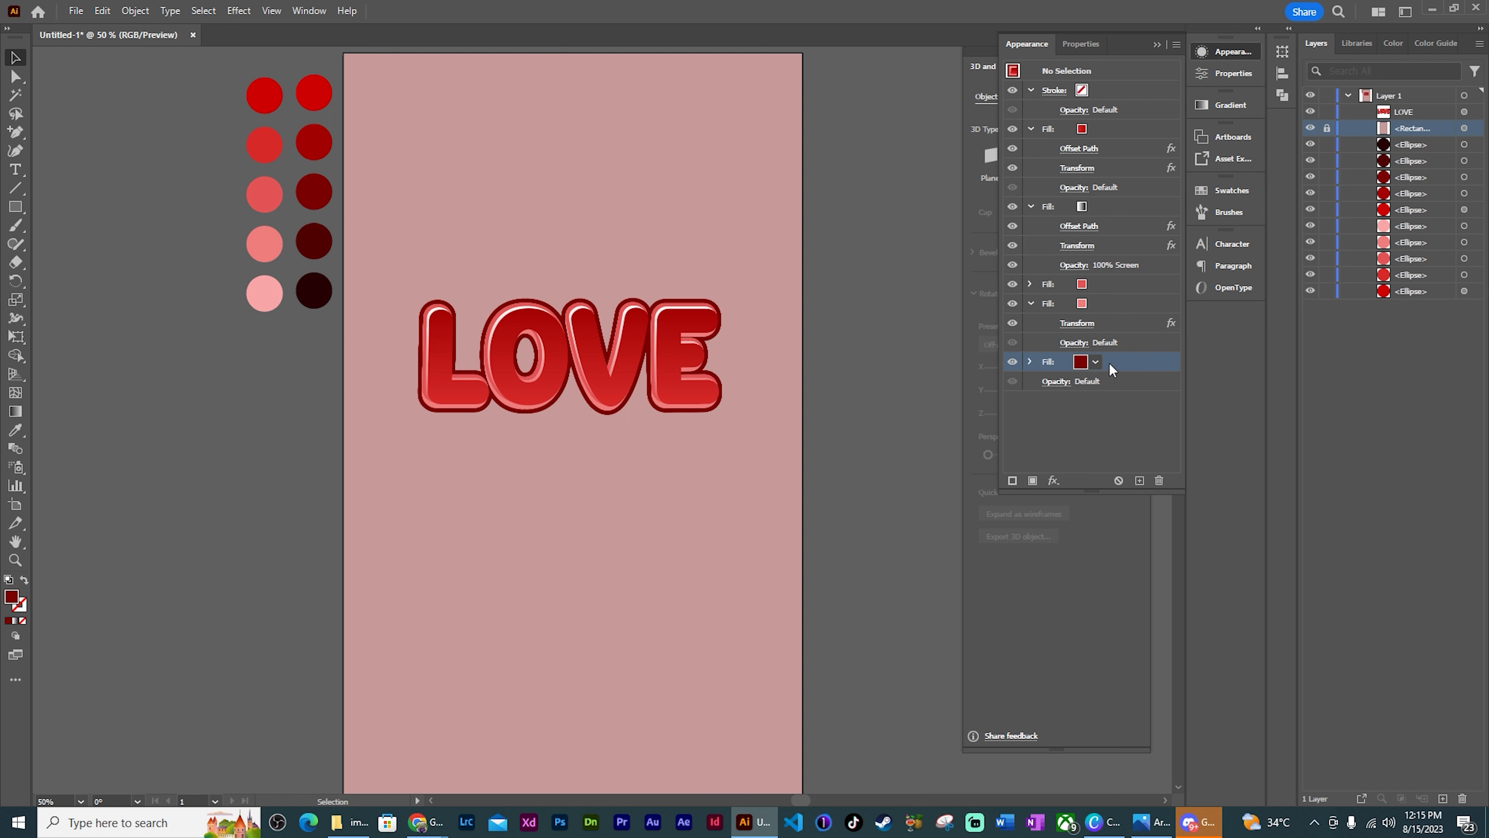
pyautogui.click(1139, 480)
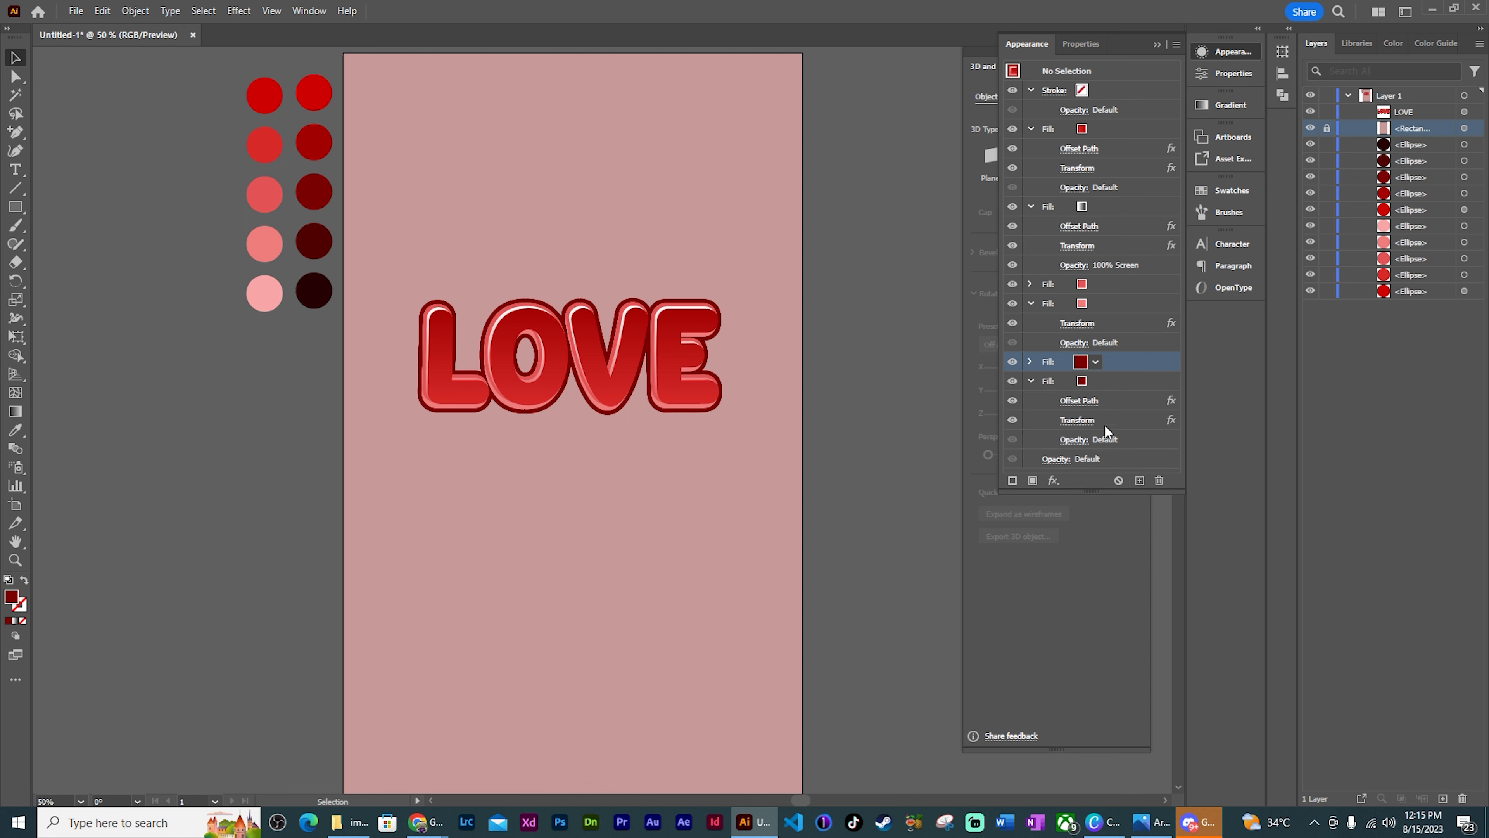
pyautogui.click(1082, 381)
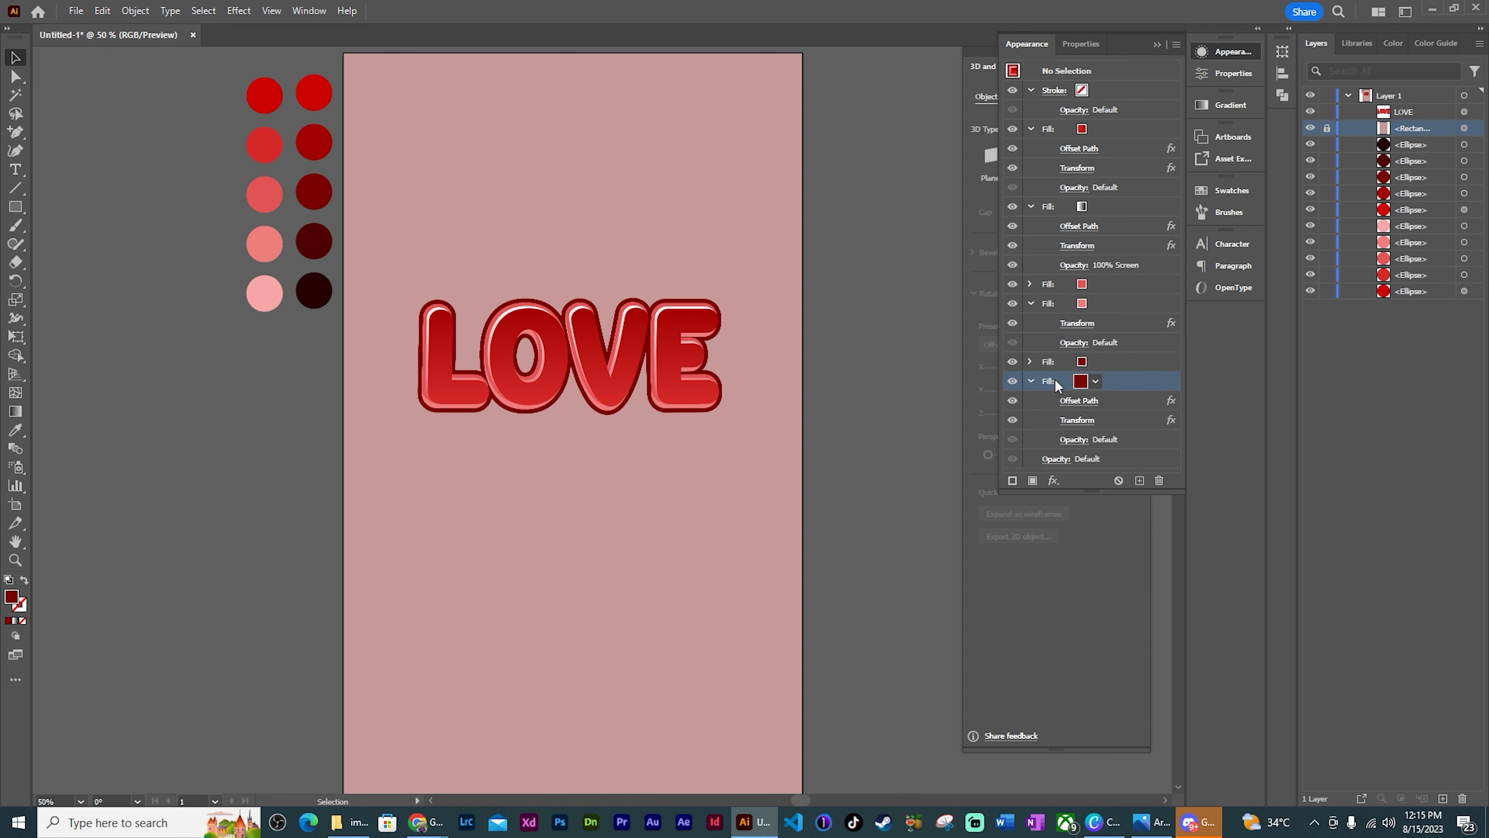
pyautogui.click(1081, 380)
pyautogui.click(1042, 452)
pyautogui.click(1079, 400)
pyautogui.click(982, 326)
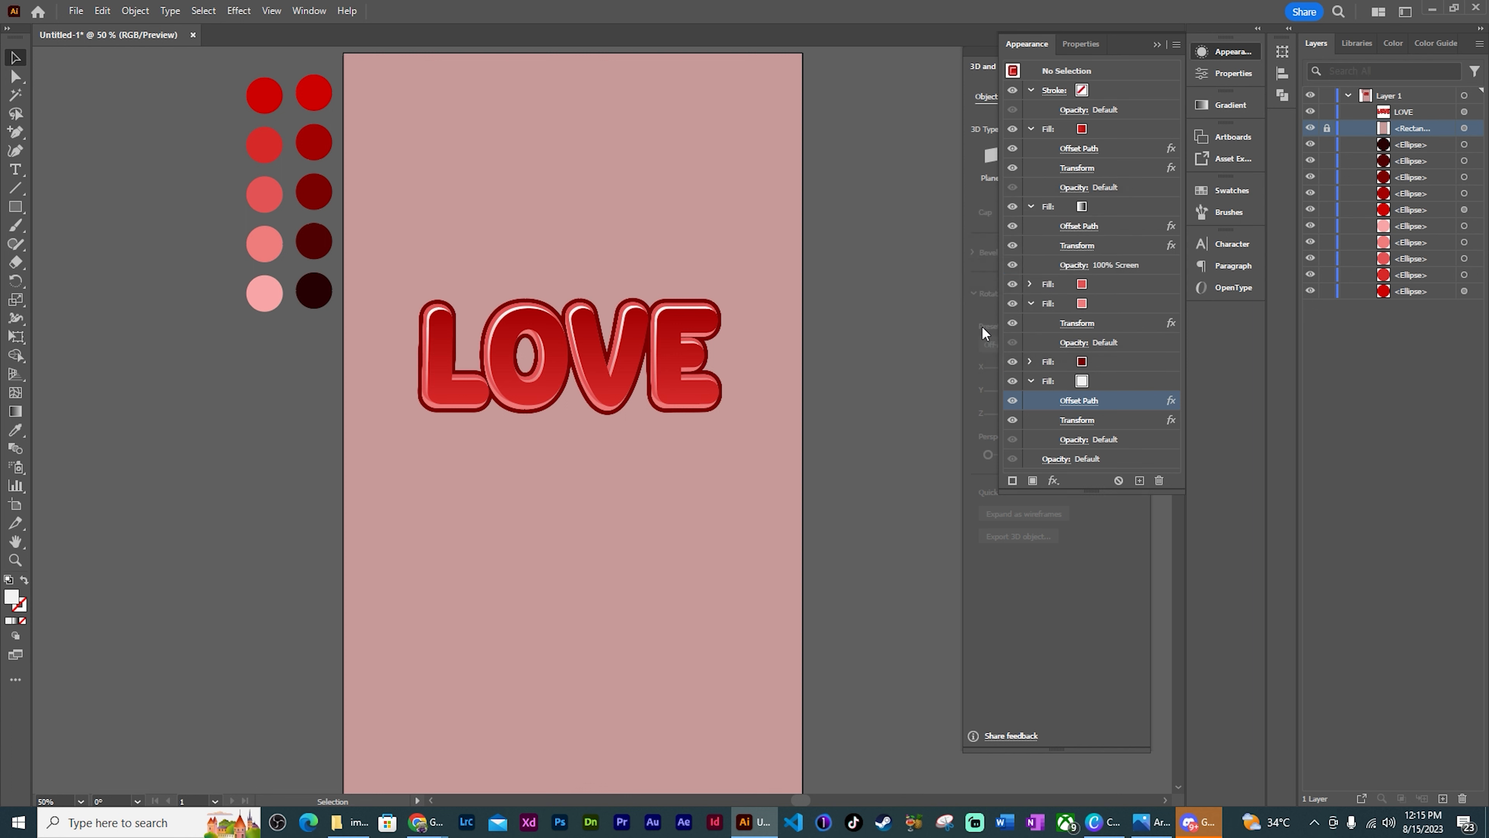
# Select the LOVE text, duplicate its dark red bottom fill and recolour the lower copy with the near-white grey swatch
pyautogui.click(686, 358)
pyautogui.click(1116, 362)
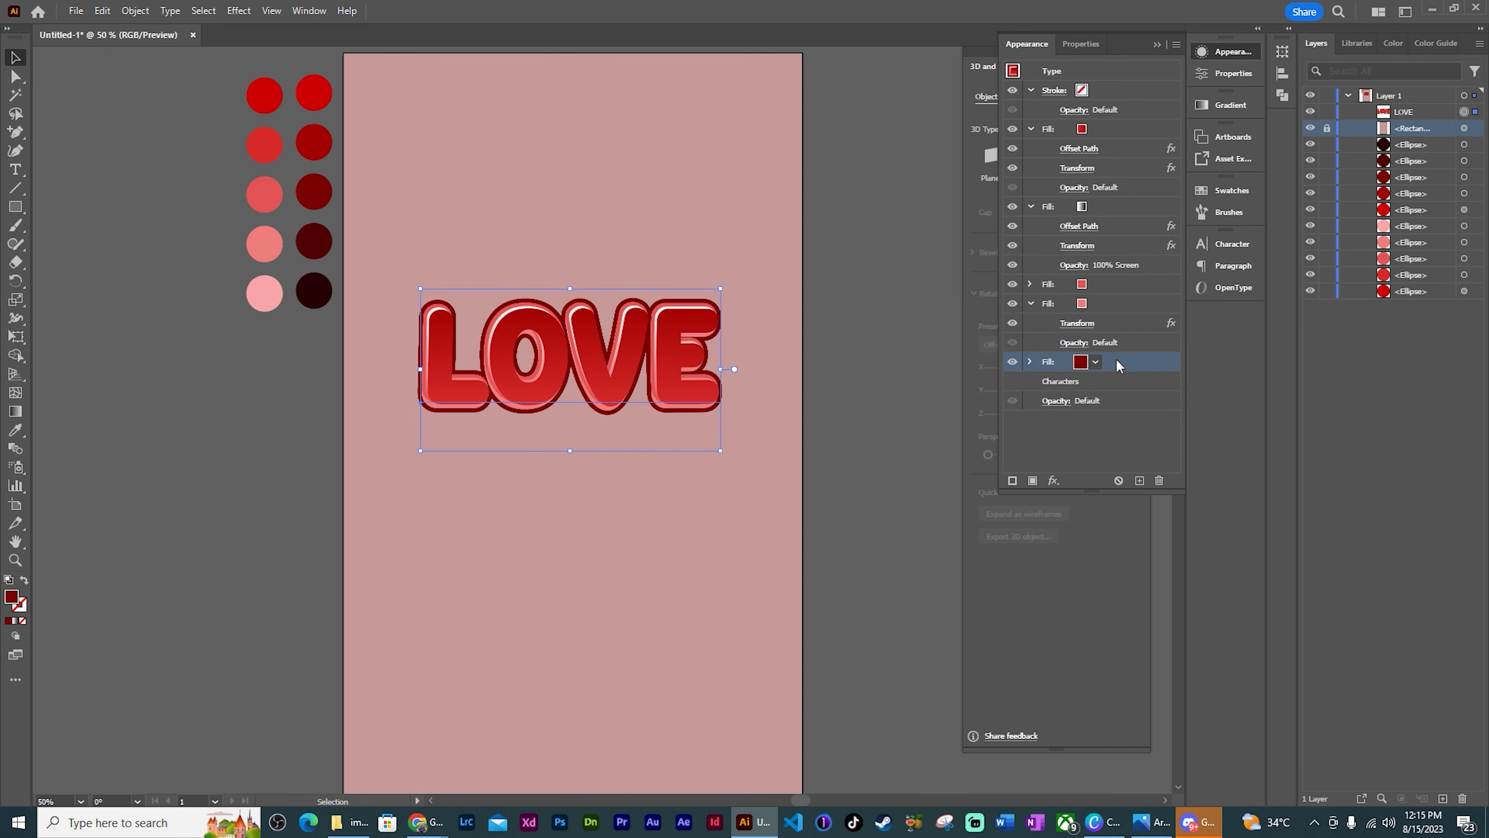
pyautogui.click(1139, 480)
pyautogui.click(1084, 381)
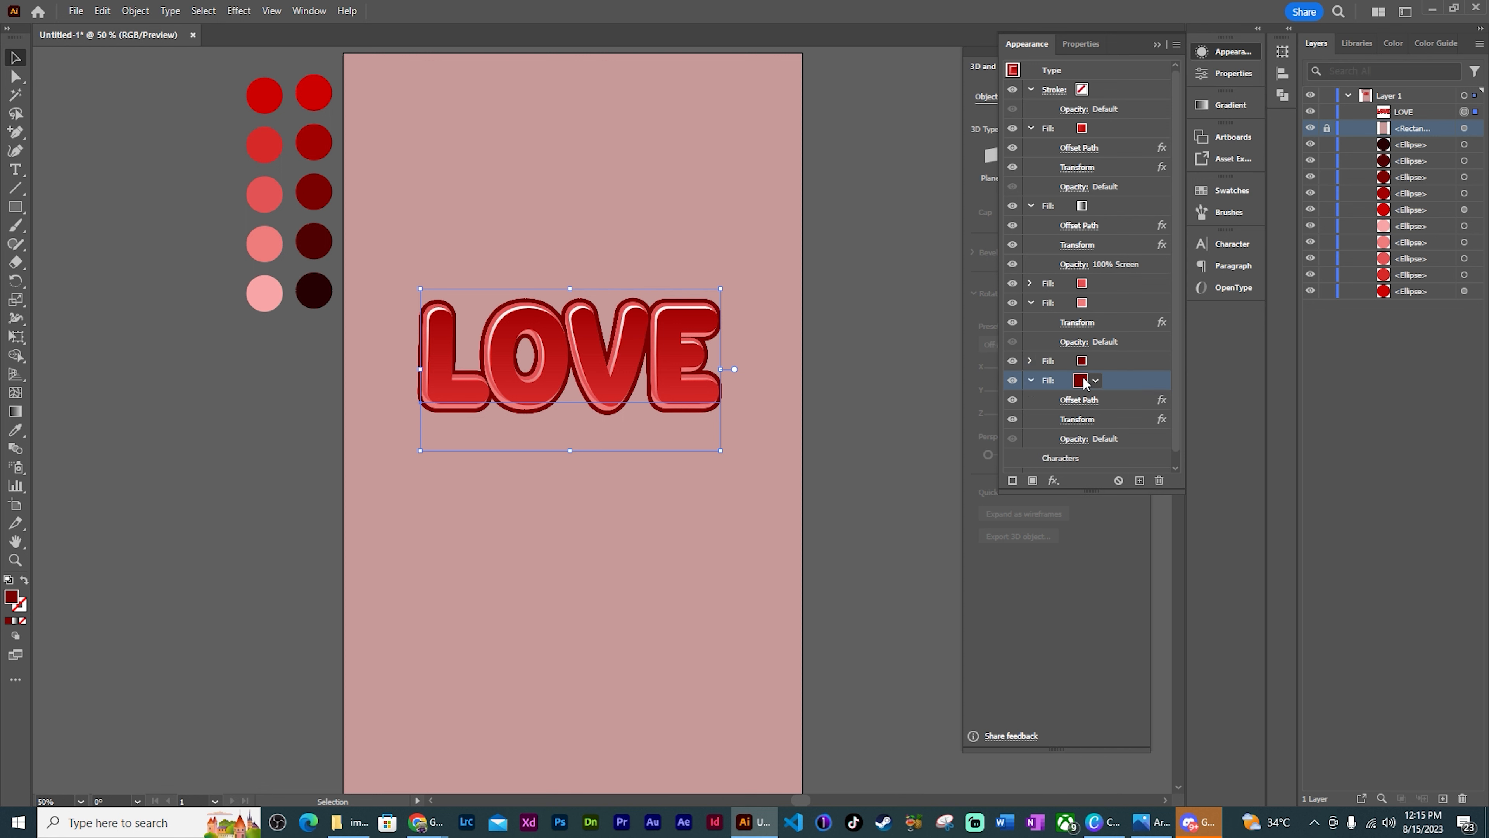
pyautogui.click(1081, 381)
pyautogui.click(1040, 450)
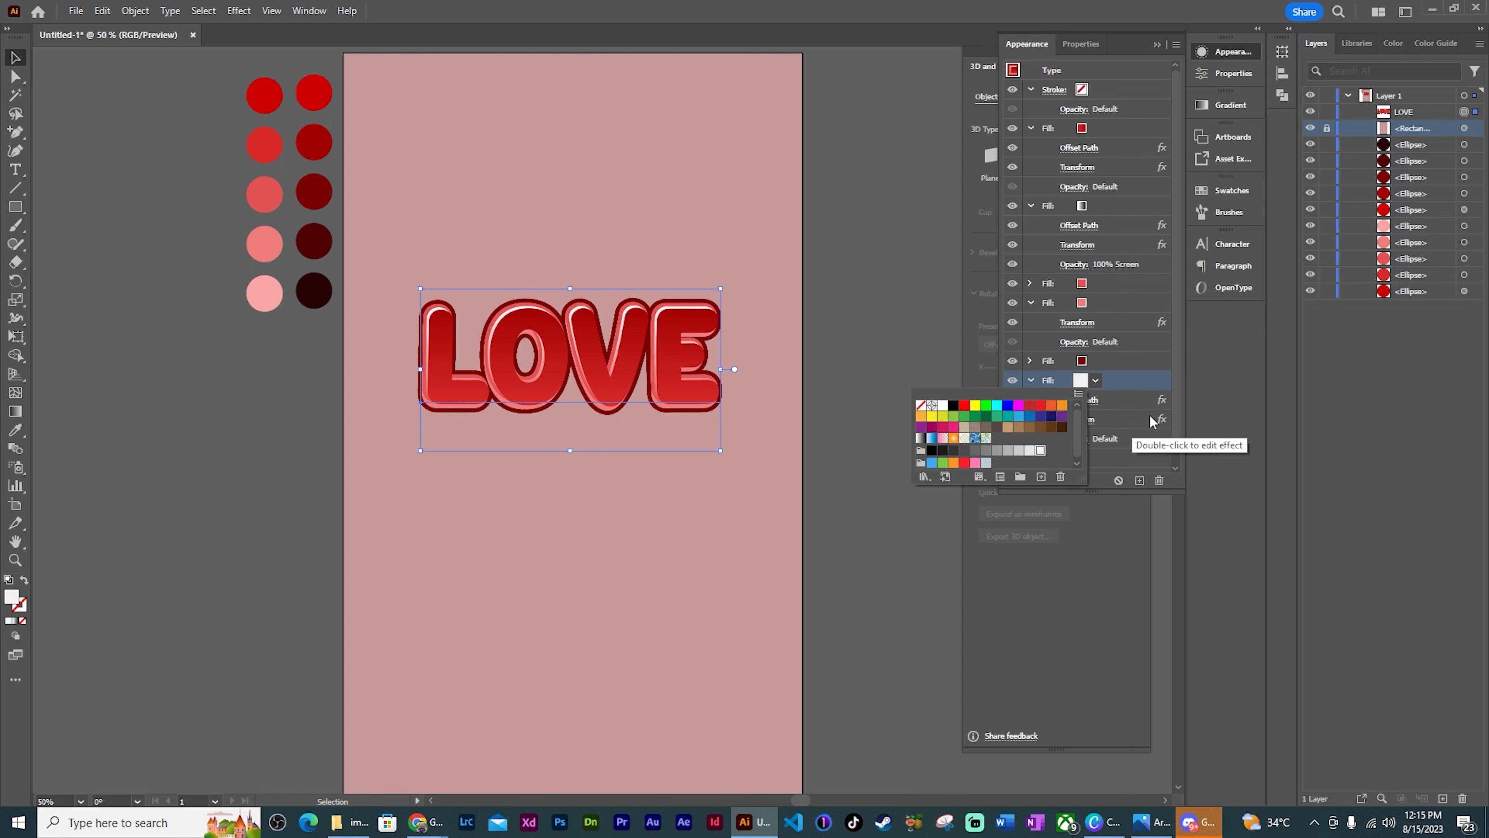
pyautogui.click(1132, 384)
# Set the near-white bottom fill's Offset Path effect to 25 px and deselect the text
pyautogui.click(1079, 399)
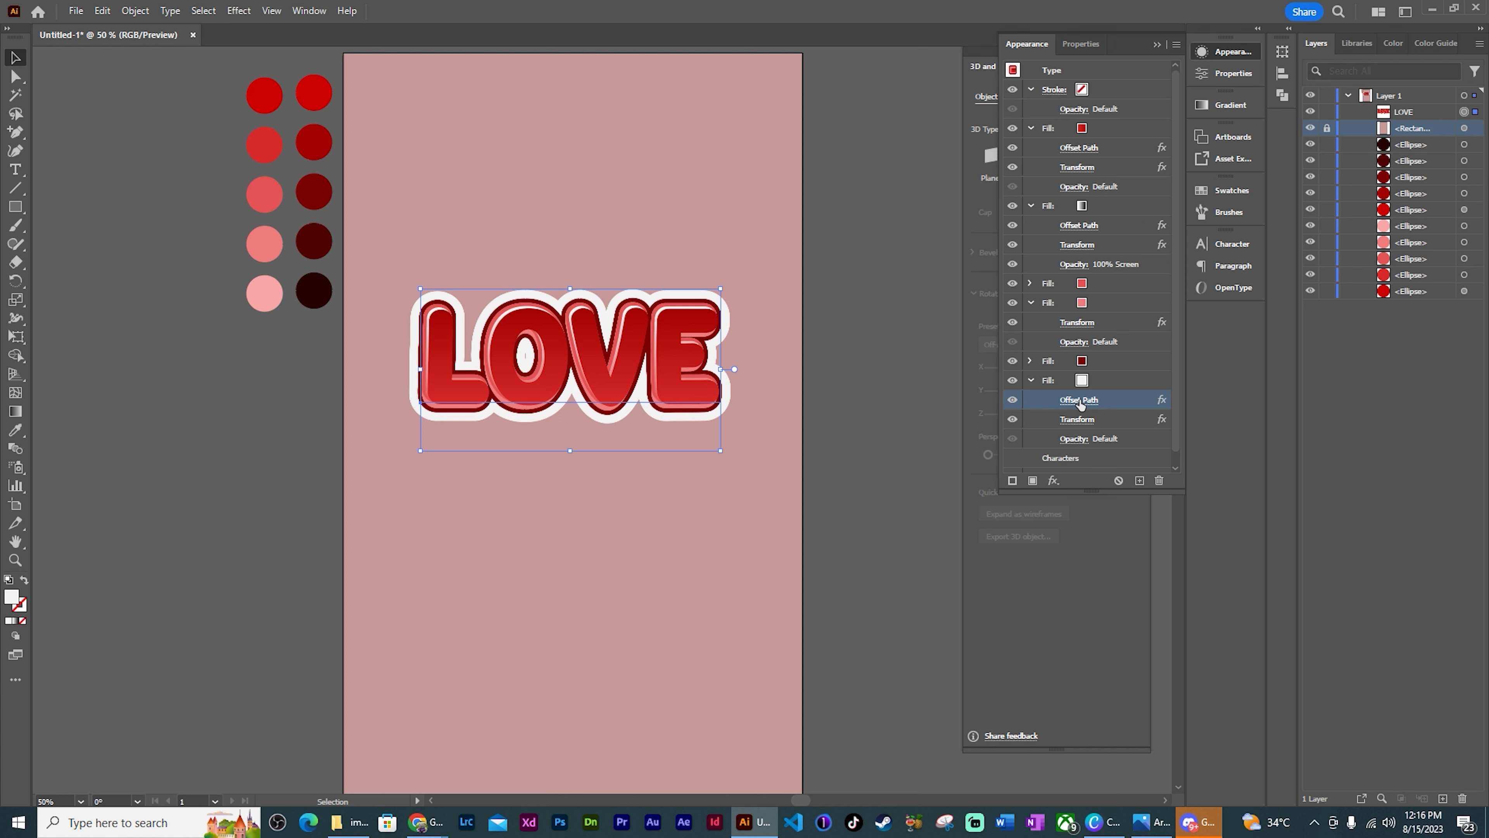
pyautogui.write('25')
pyautogui.click(1014, 322)
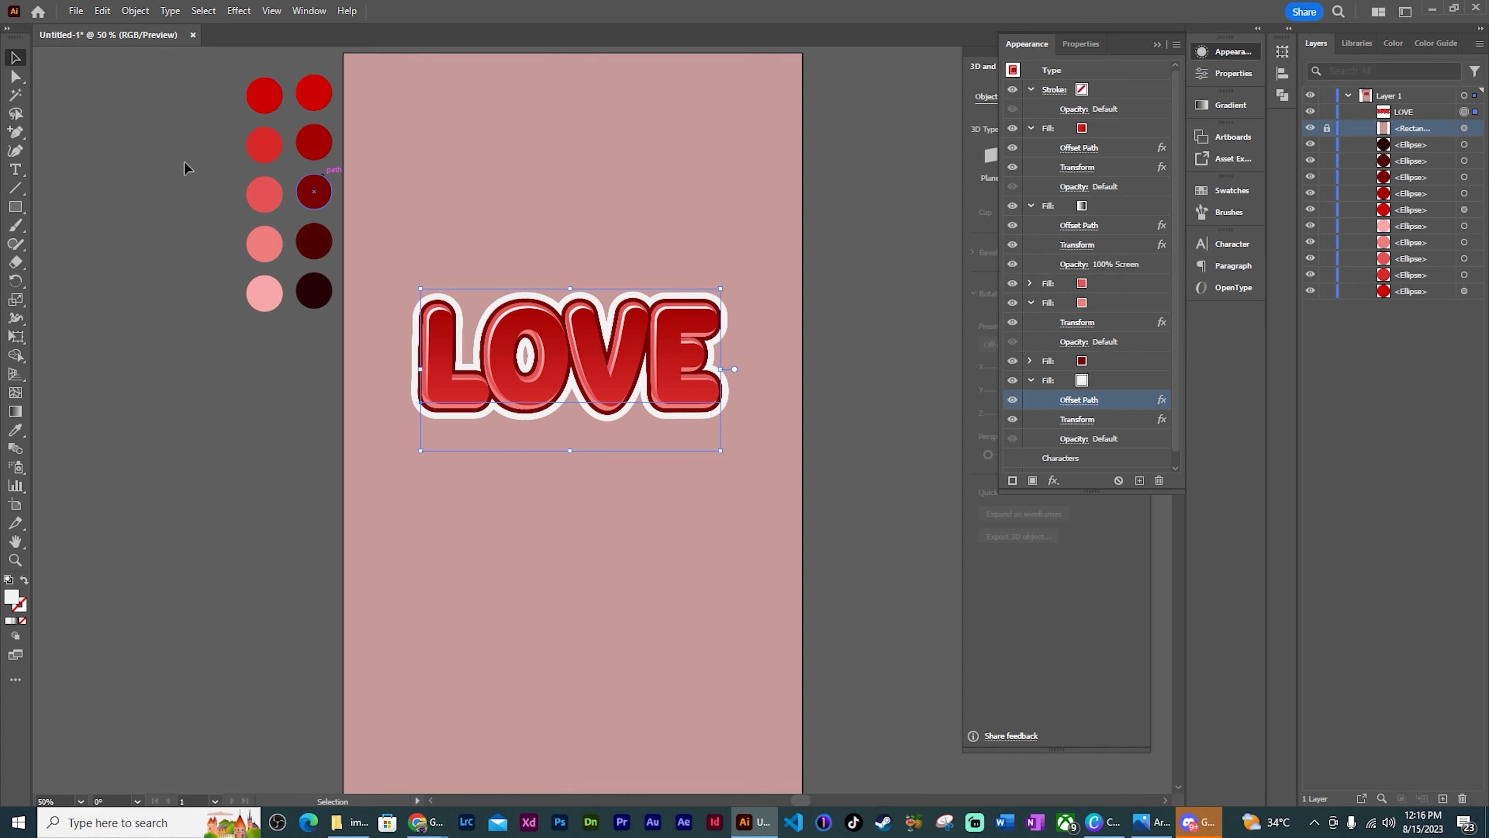
pyautogui.click(156, 156)
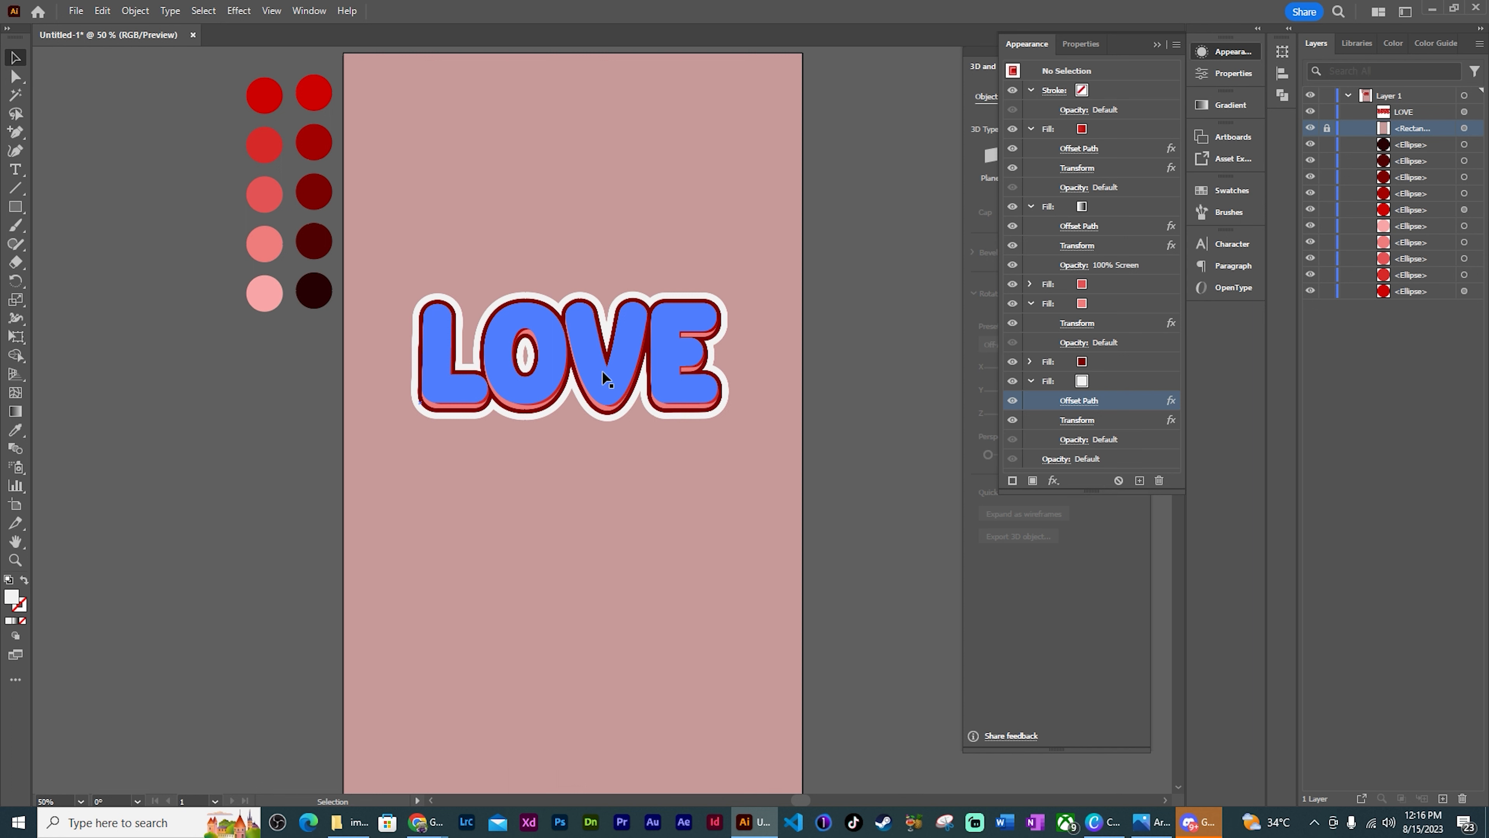
# Copy the LOVE text directly below the original and change the copy's wording to "YOU !"
pyautogui.moveTo(603, 384); pyautogui.dragTo(610, 529)
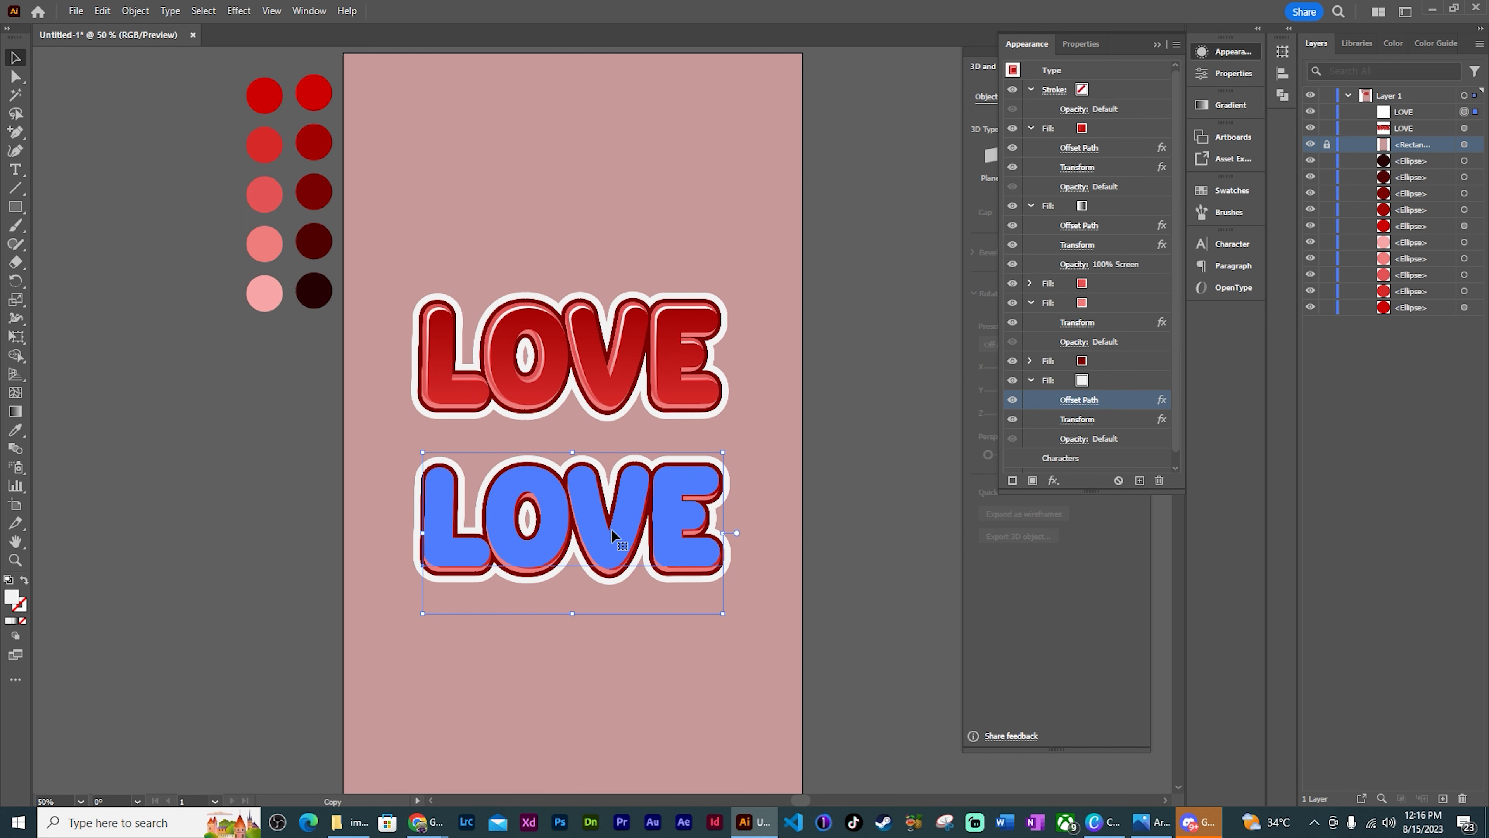
pyautogui.press('t')
pyautogui.doubleClick(610, 529)
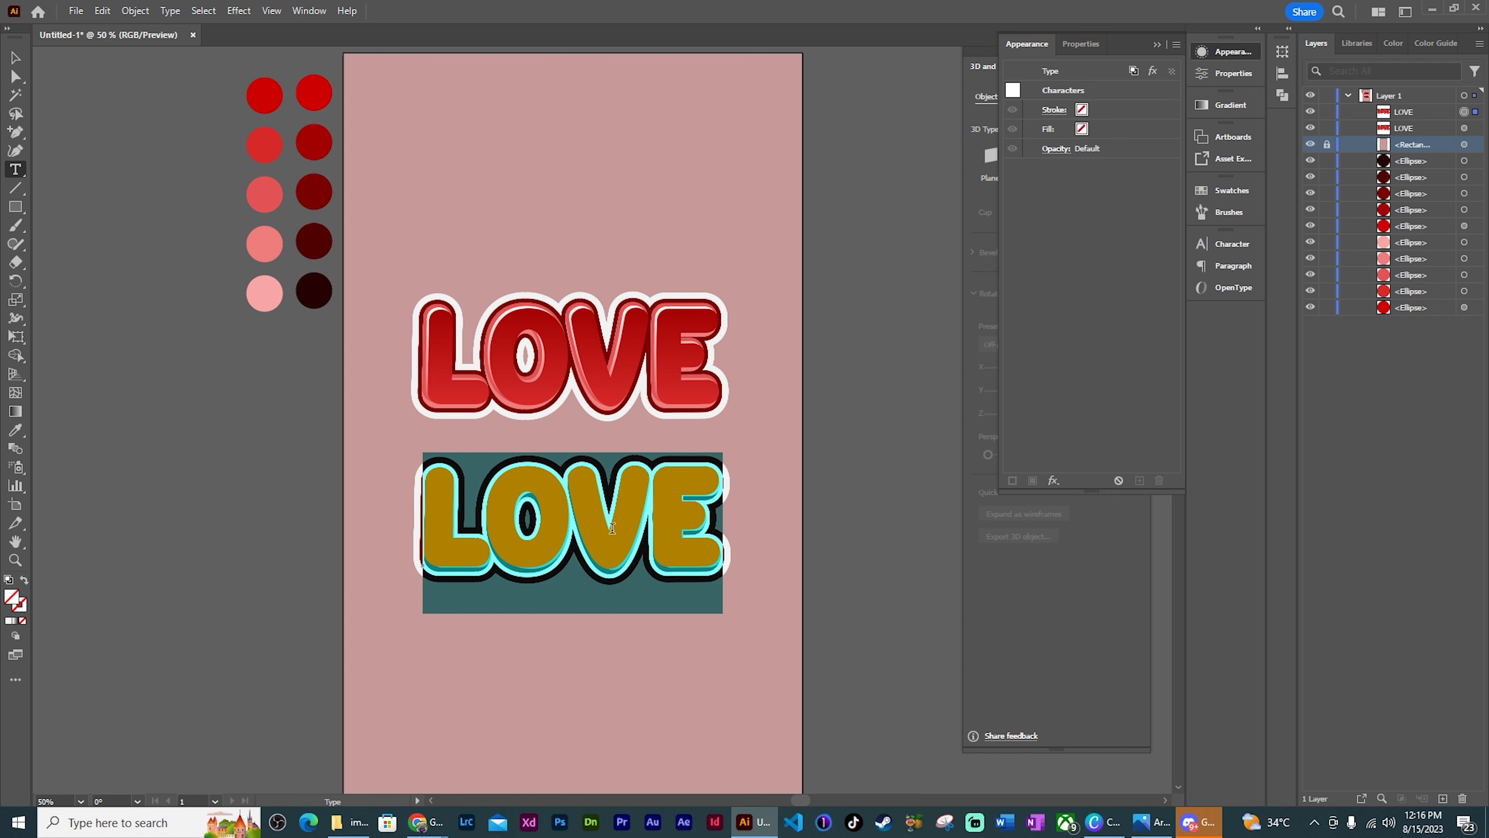
pyautogui.write('YOU !')
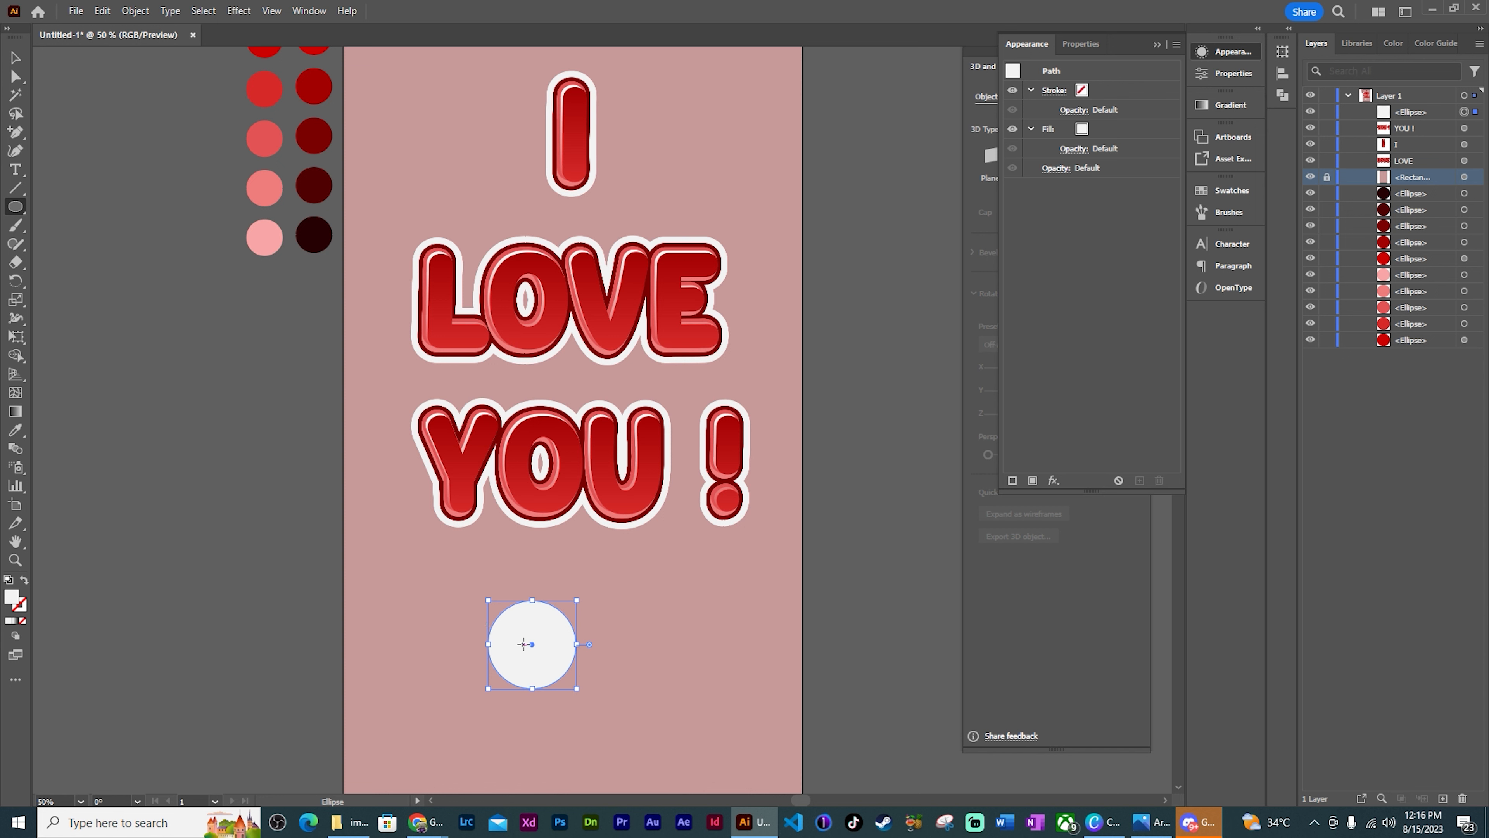
# Copy the white circle to form a cluster of two overlapping circles above a third, and unite all three into one shape
pyautogui.press('v')
pyautogui.moveTo(542, 630); pyautogui.dragTo(575, 686)
pyautogui.click(574, 643)
pyautogui.keyDown('shift'); pyautogui.click(577, 645); pyautogui.keyUp('shift')
pyautogui.keyDown('shift'); pyautogui.click(586, 707); pyautogui.keyUp('shift')
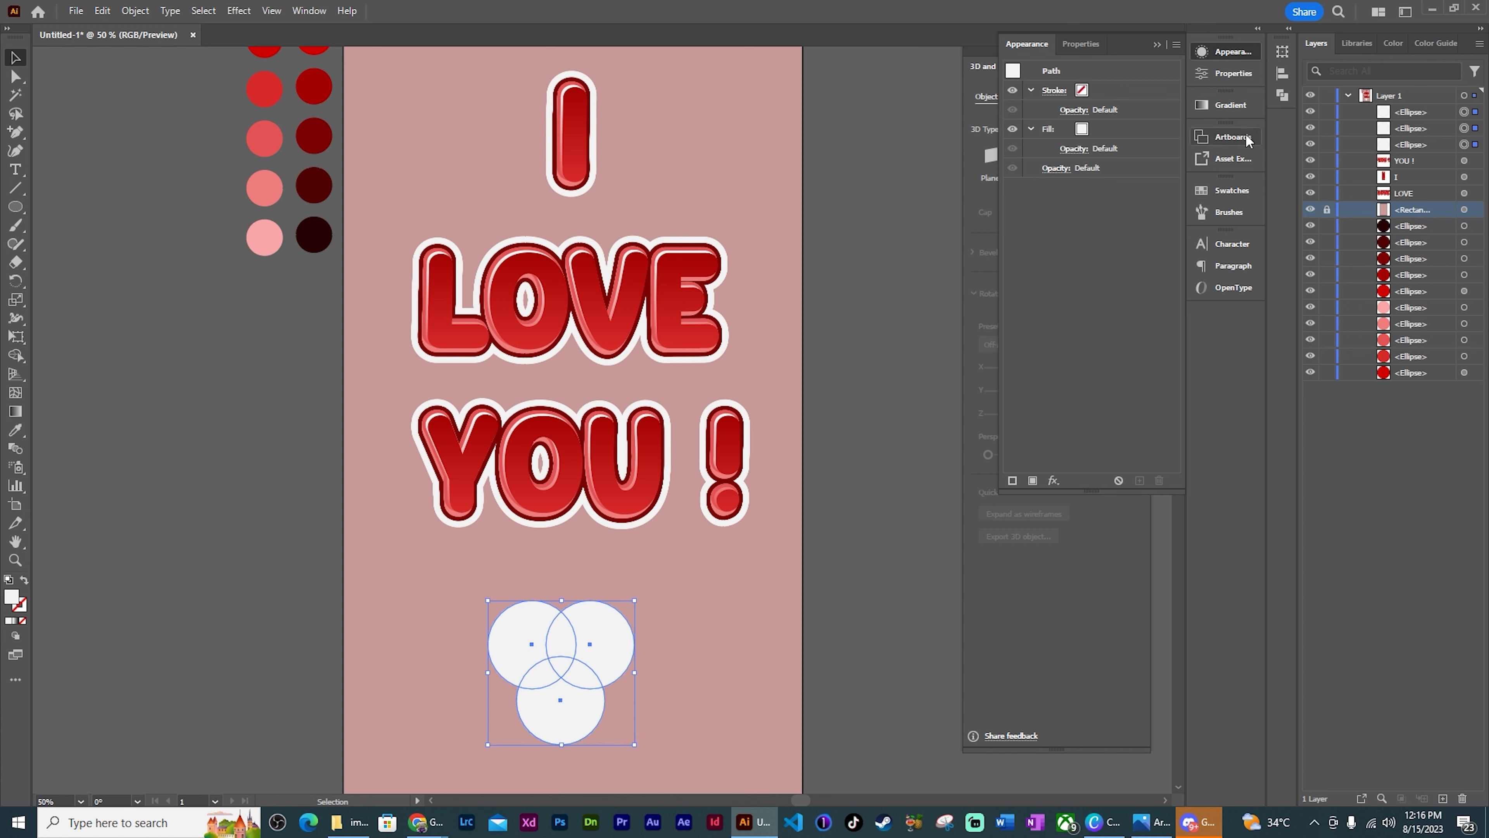
pyautogui.click(1226, 72)
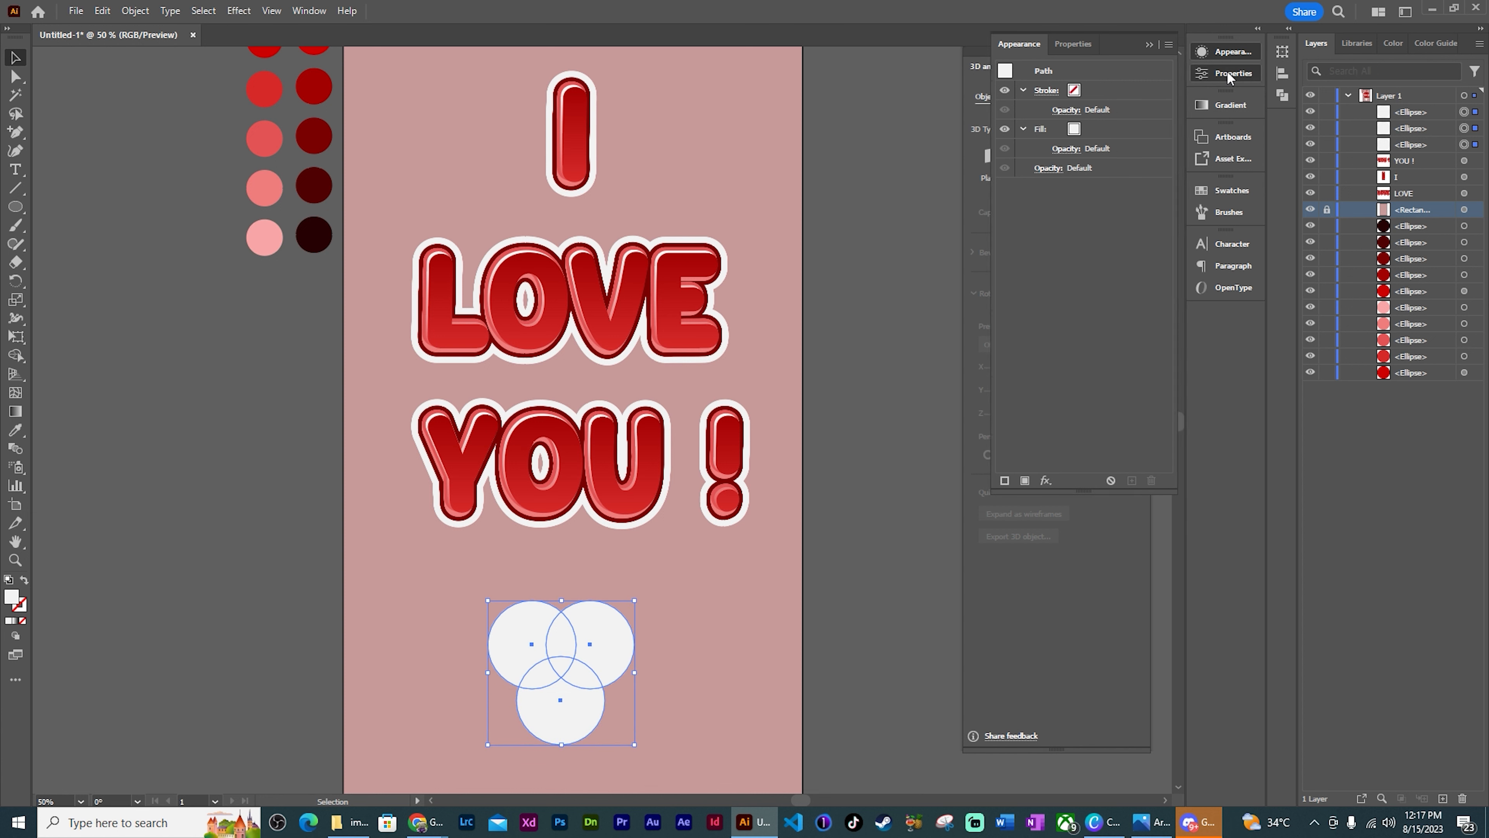
pyautogui.click(1009, 414)
# Copy the YOU ! text's appearance onto the united shape, shift the shape slightly up under the text, and deselect it
pyautogui.moveTo(1464, 128); pyautogui.dragTo(1464, 112)
pyautogui.moveTo(611, 653); pyautogui.dragTo(631, 617)
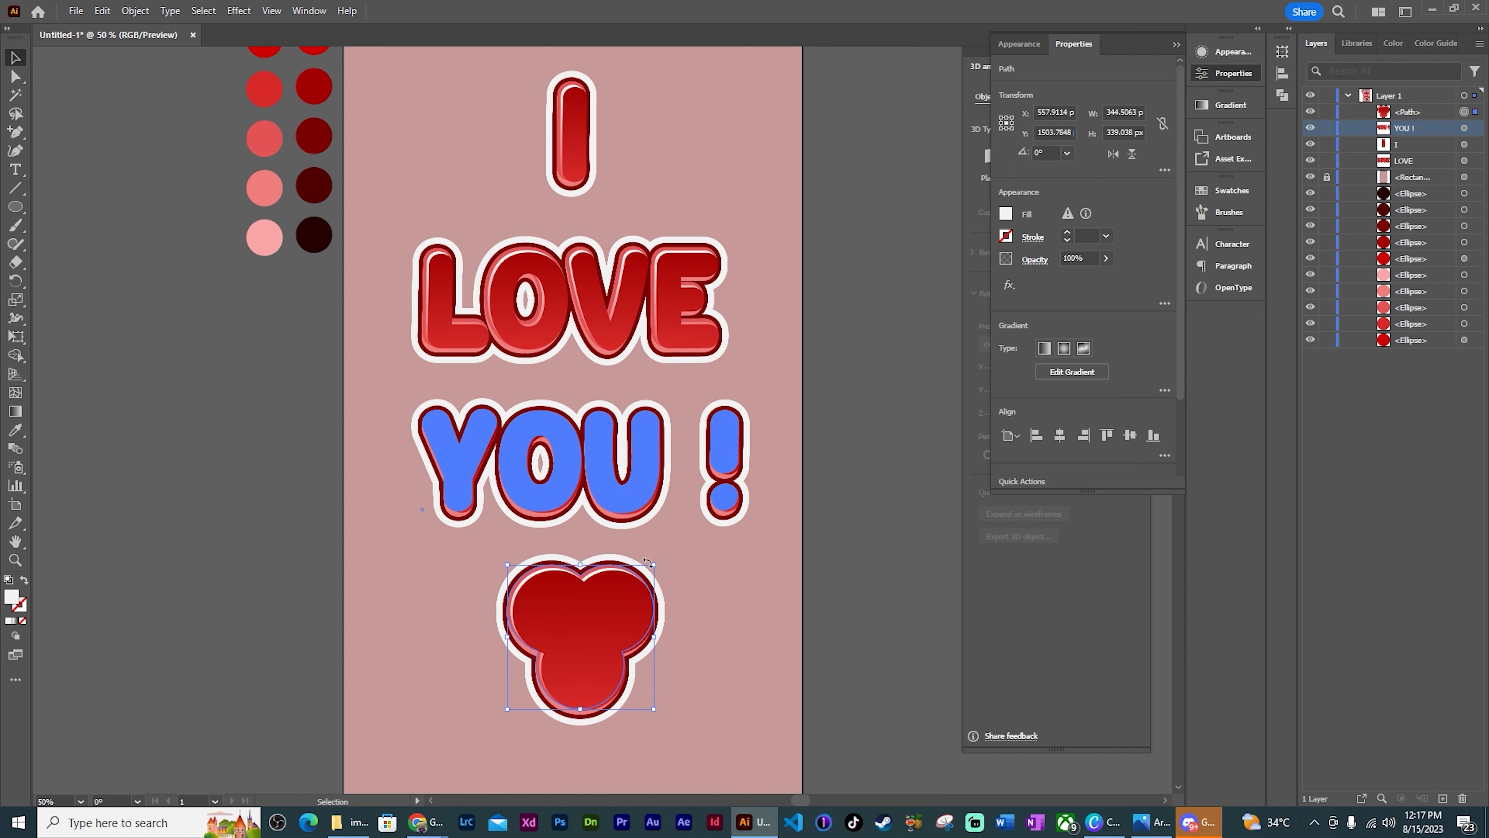
pyautogui.click(754, 560)
# Collapse all the expanded fills in the appearance stack to review the layered effect's structure
pyautogui.scroll(-2, 783, 511)
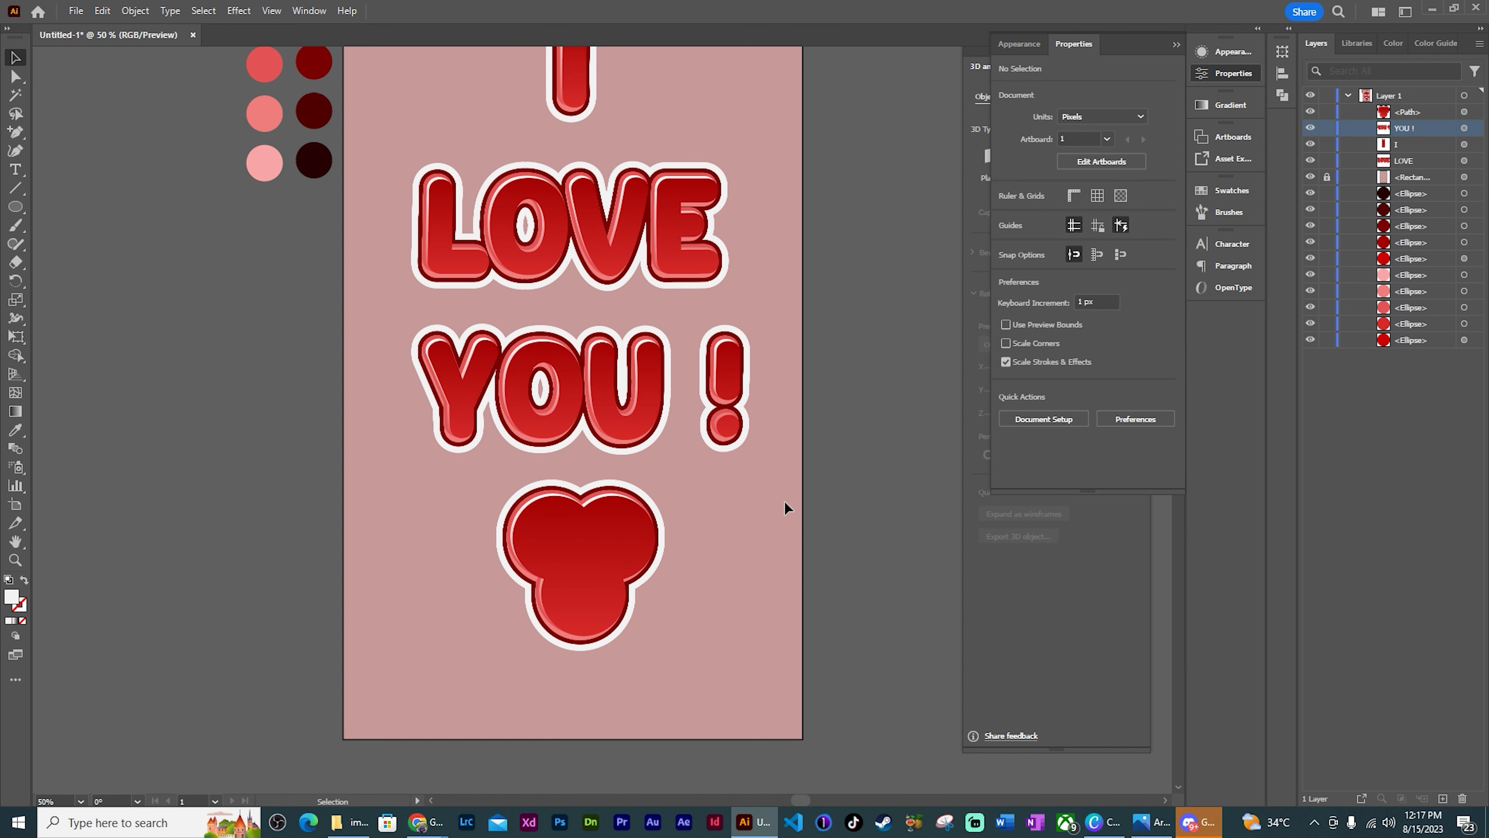
pyautogui.scroll(3, 784, 503)
pyautogui.click(1019, 43)
pyautogui.click(1030, 127)
pyautogui.click(1030, 148)
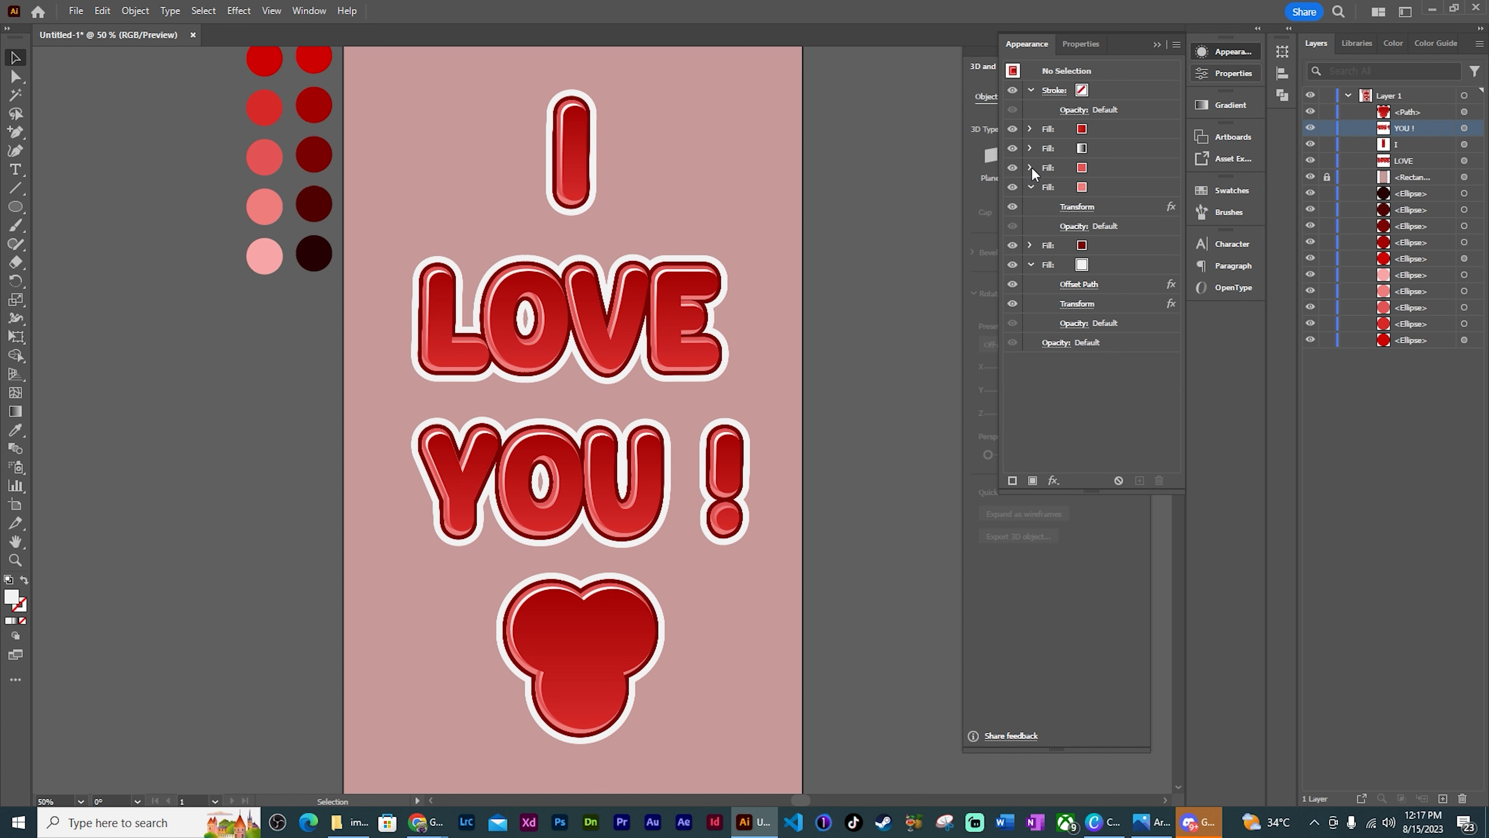
pyautogui.click(1031, 185)
pyautogui.click(1031, 226)
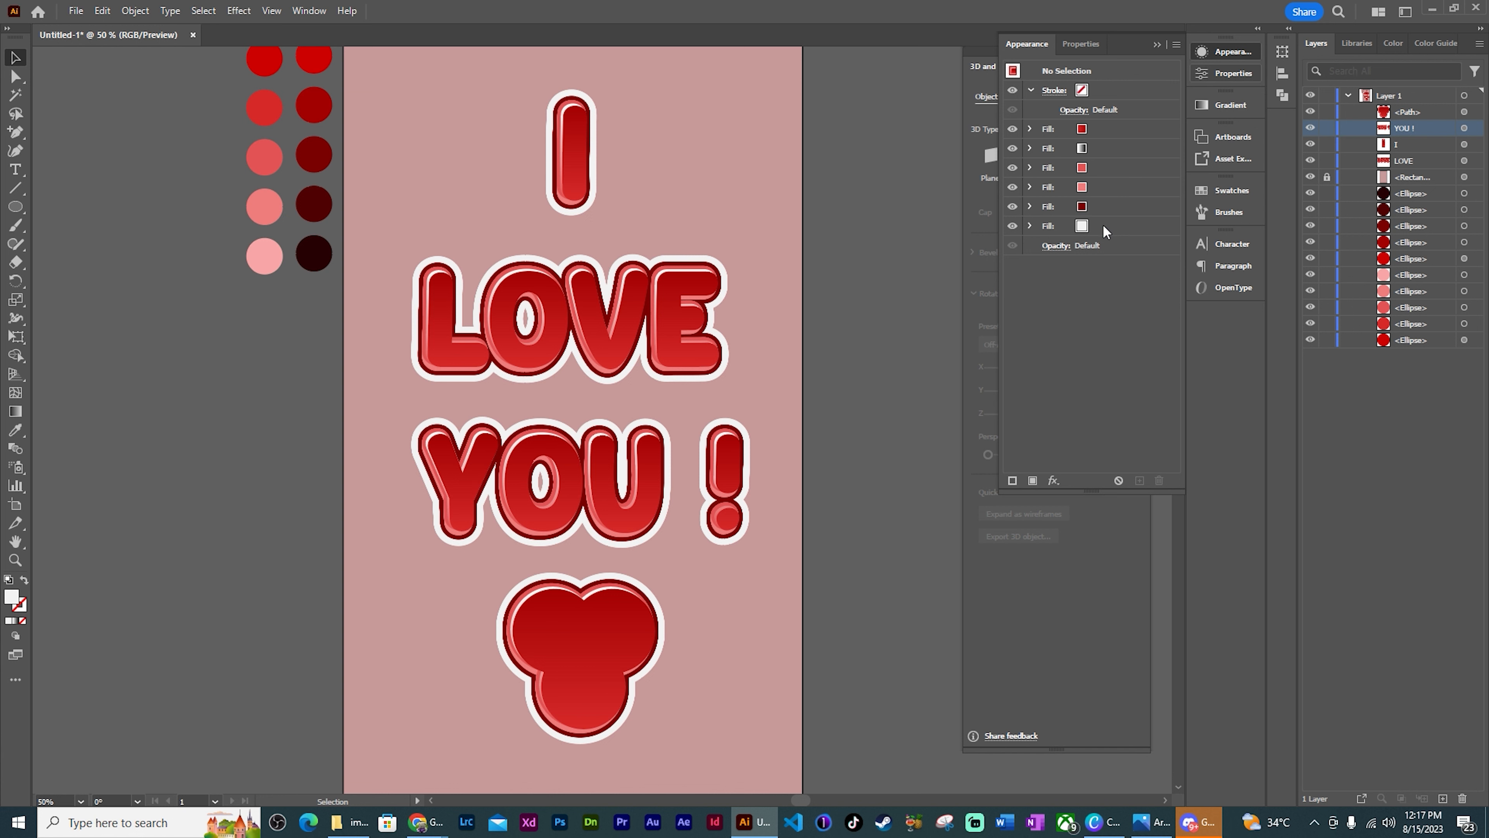